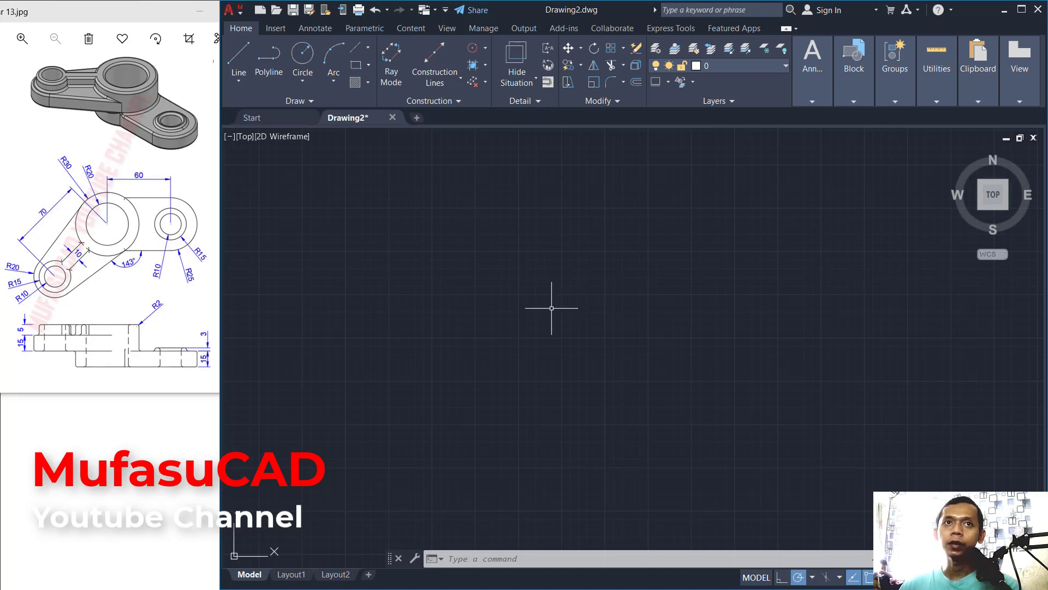
# Switch the viewport to Top view and turn on every object snap mode in Drafting Settings.
pyautogui.click(247, 136)
pyautogui.click(294, 169)
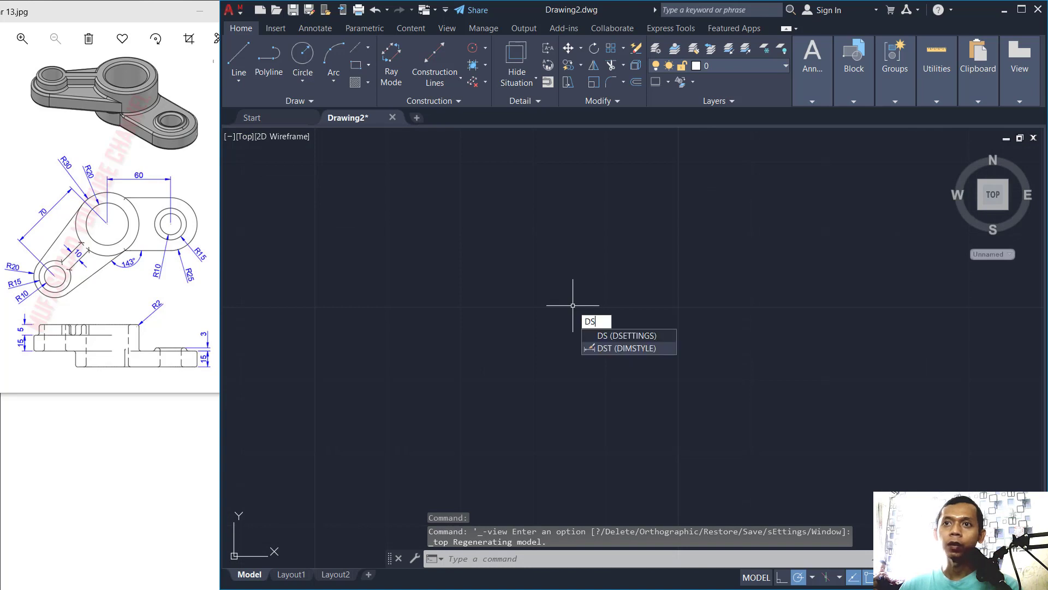
pyautogui.press('Return')
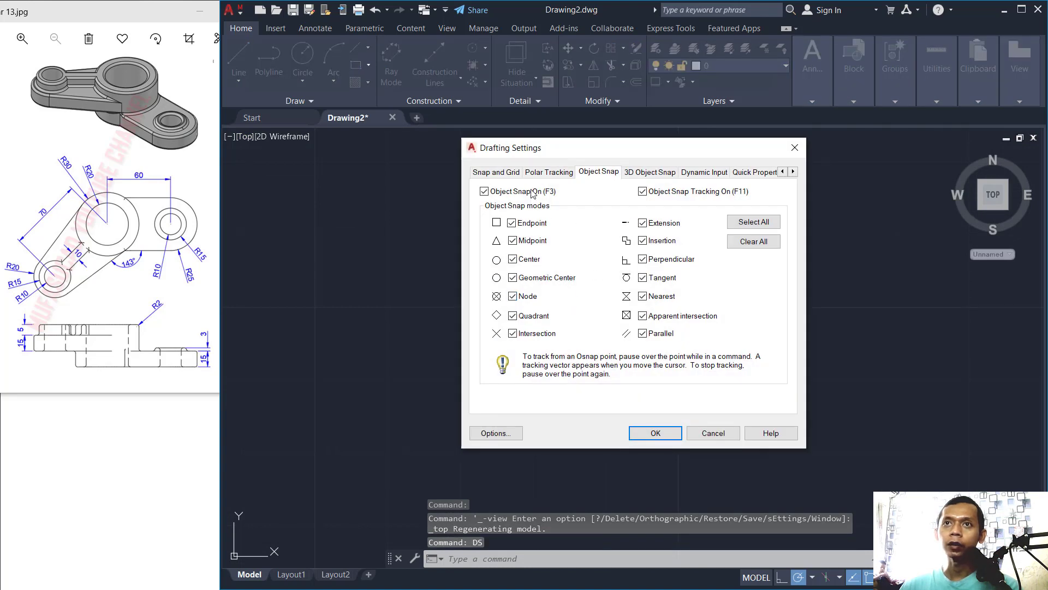
pyautogui.click(765, 222)
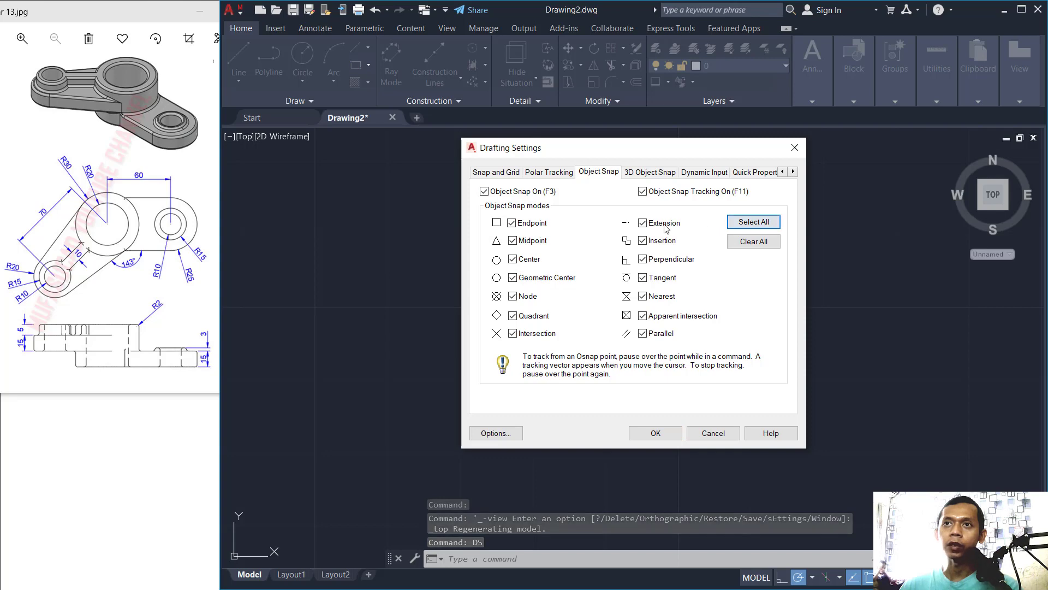
pyautogui.click(655, 433)
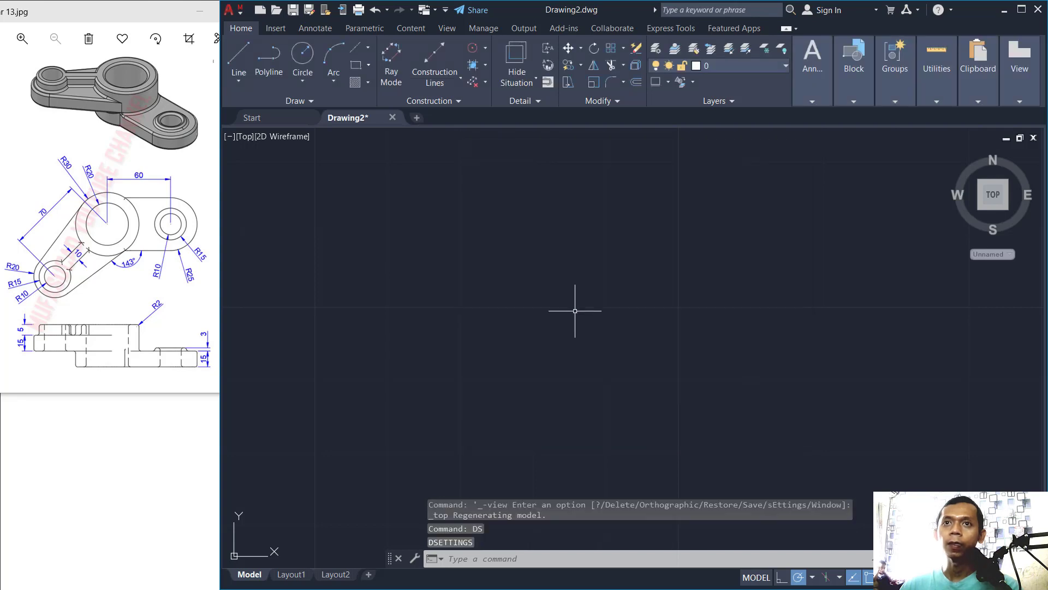
# Draw concentric circles of radius 30 and 20 at the centre point.
pyautogui.write('c')
pyautogui.press('Return')
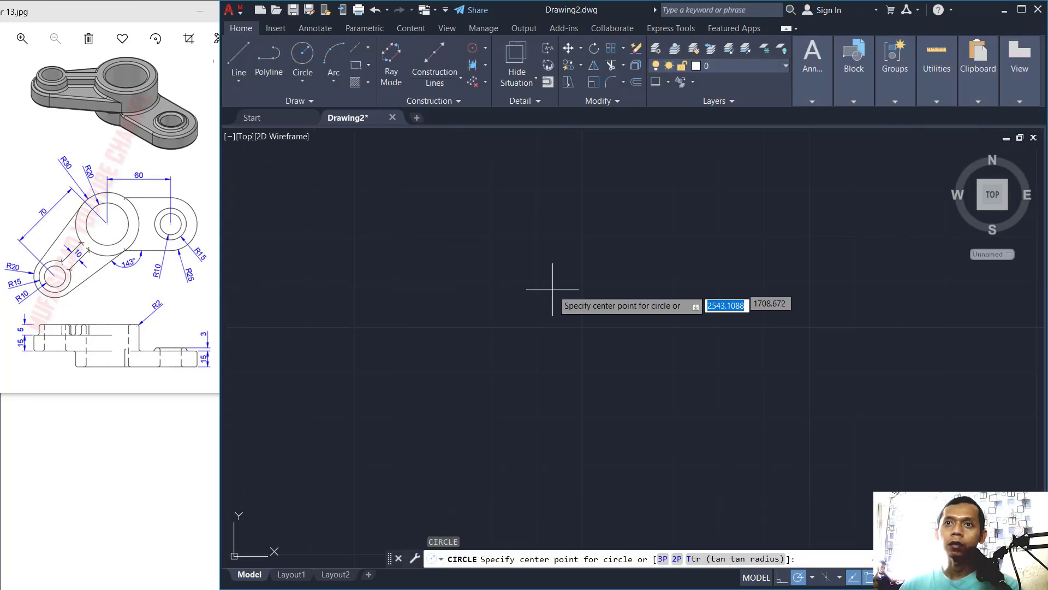
pyautogui.click(576, 314)
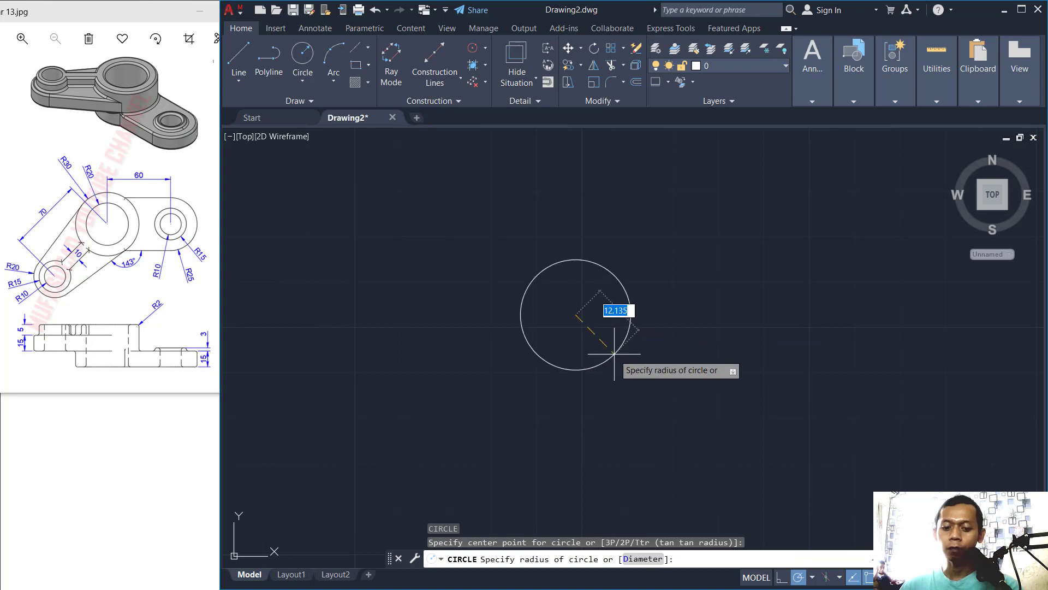
pyautogui.press('Return')
pyautogui.press('Return')
pyautogui.click(576, 315)
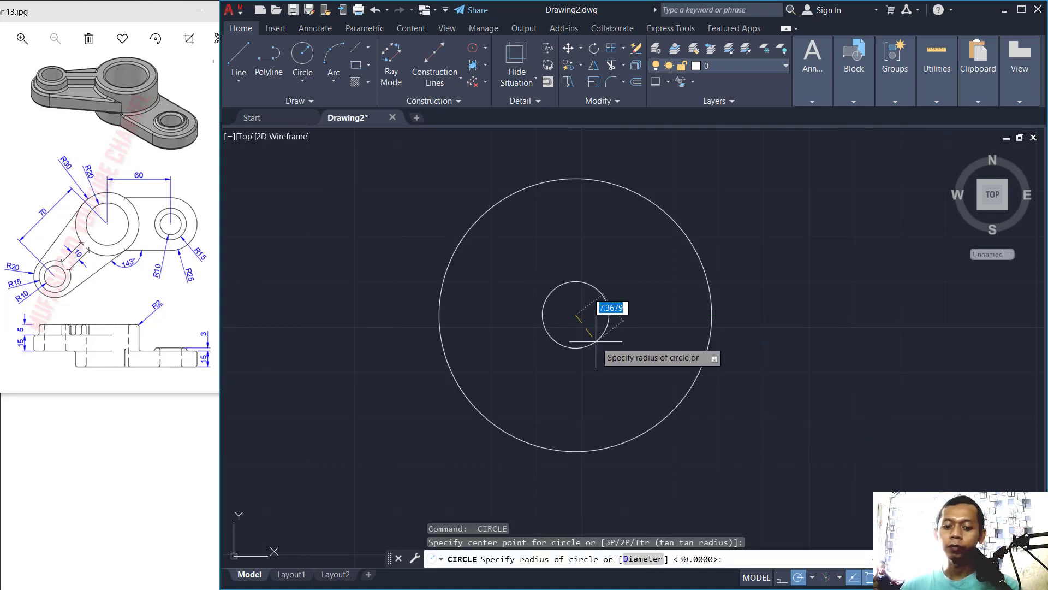
pyautogui.press('Return')
pyautogui.scroll(-1, 663, 304)
pyautogui.scroll(1, 682, 273)
# Draw concentric circles of radius 25, 15 and 10 centred 60 units to the right.
pyautogui.press('Return')
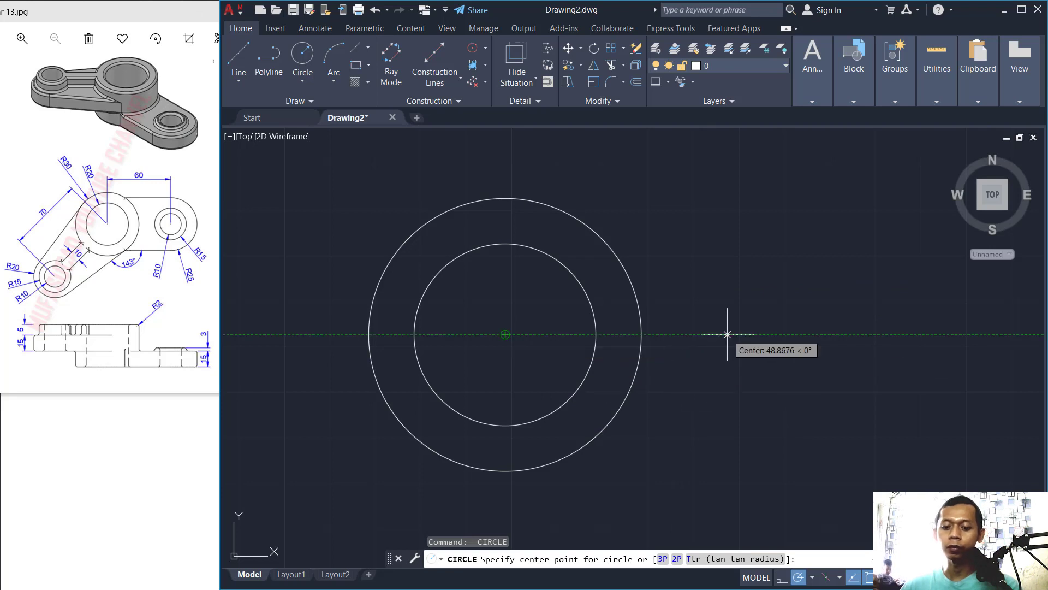
pyautogui.write('60')
pyautogui.press('Return')
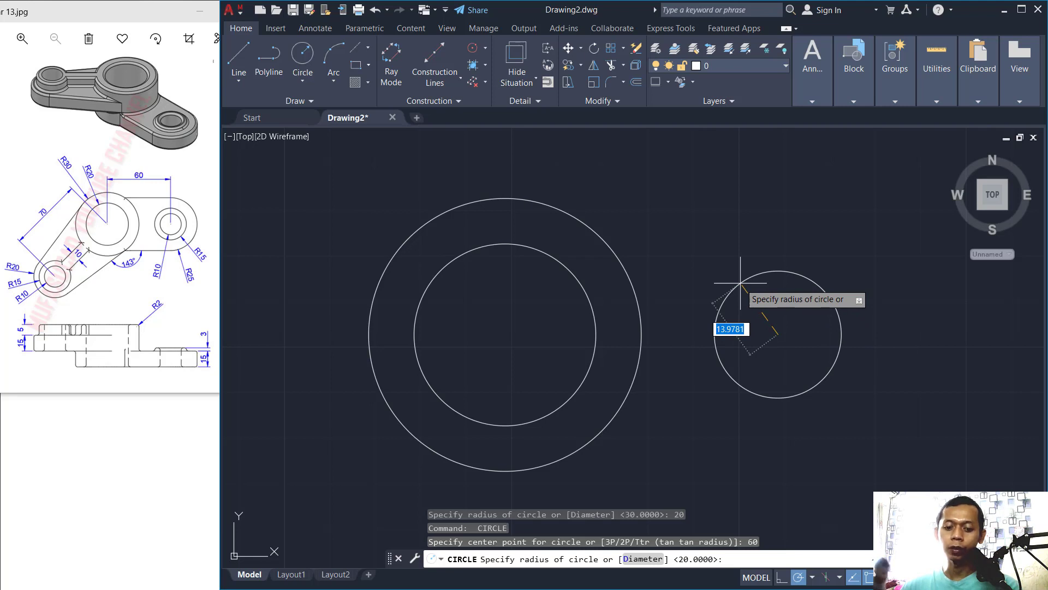
pyautogui.write('25')
pyautogui.press('Return')
pyautogui.press('Return')
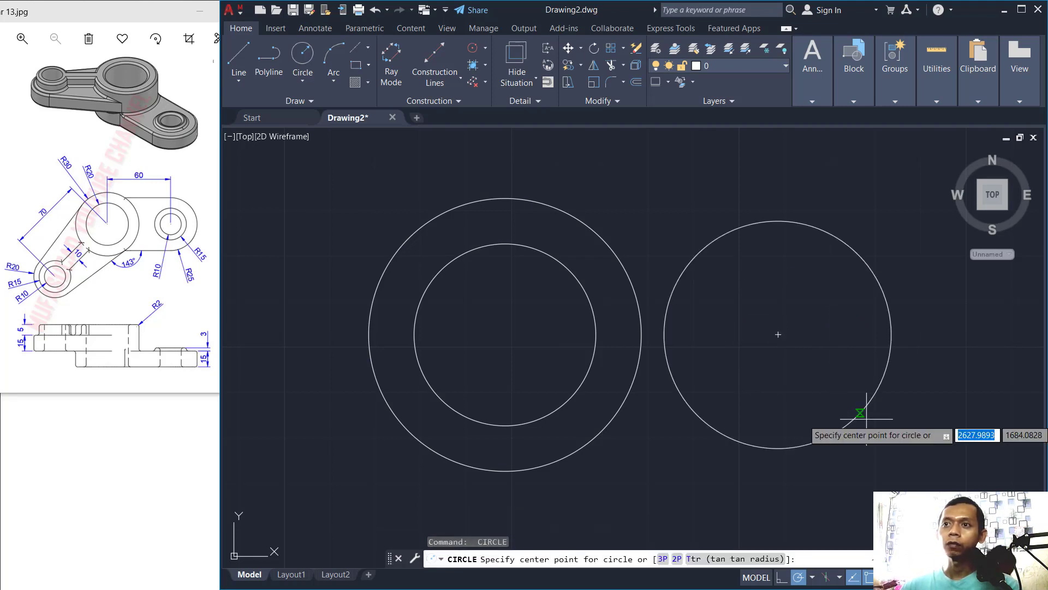
pyautogui.click(778, 334)
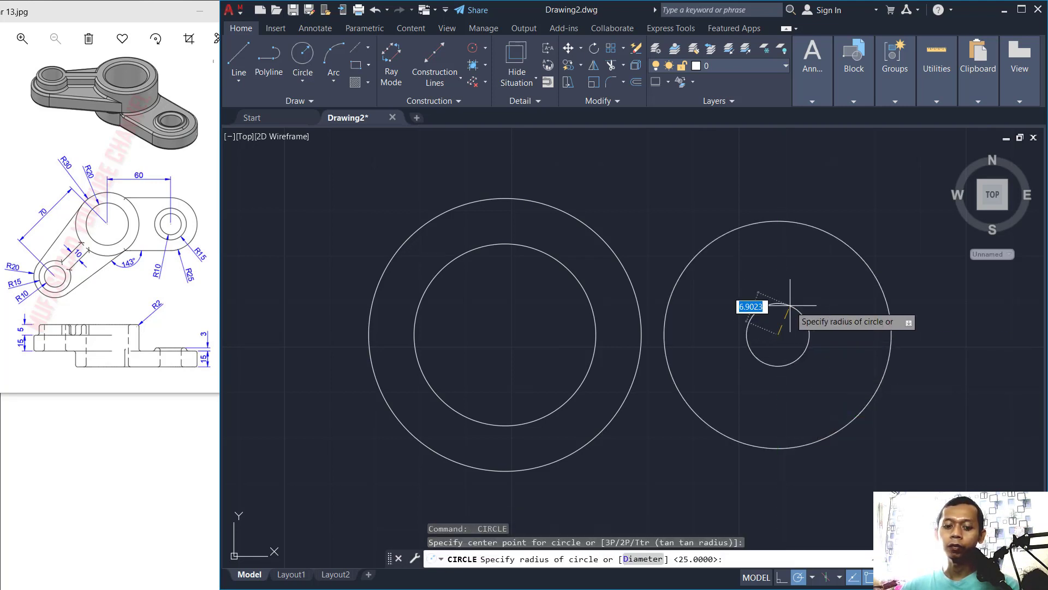
pyautogui.press('Return')
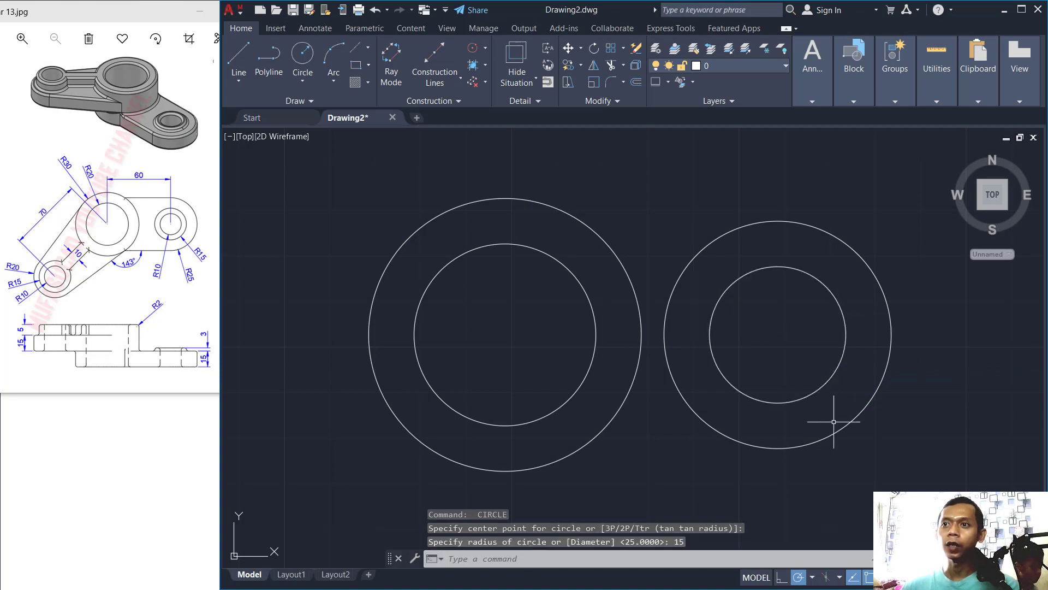
pyautogui.press('Return')
pyautogui.click(779, 334)
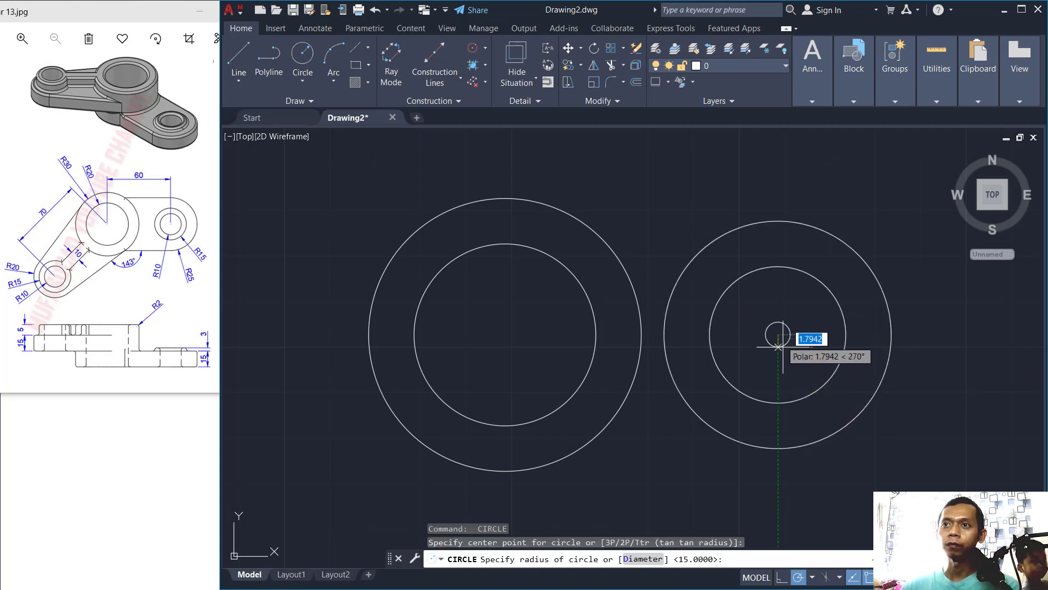
pyautogui.press('Return')
# Draw concentric circles of radius 20, 15 and 10 centred 70 units to the left.
pyautogui.scroll(-2, 499, 284)
pyautogui.moveTo(496, 316); pyautogui.dragTo(621, 346, button='middle')
pyautogui.scroll(2, 632, 344)
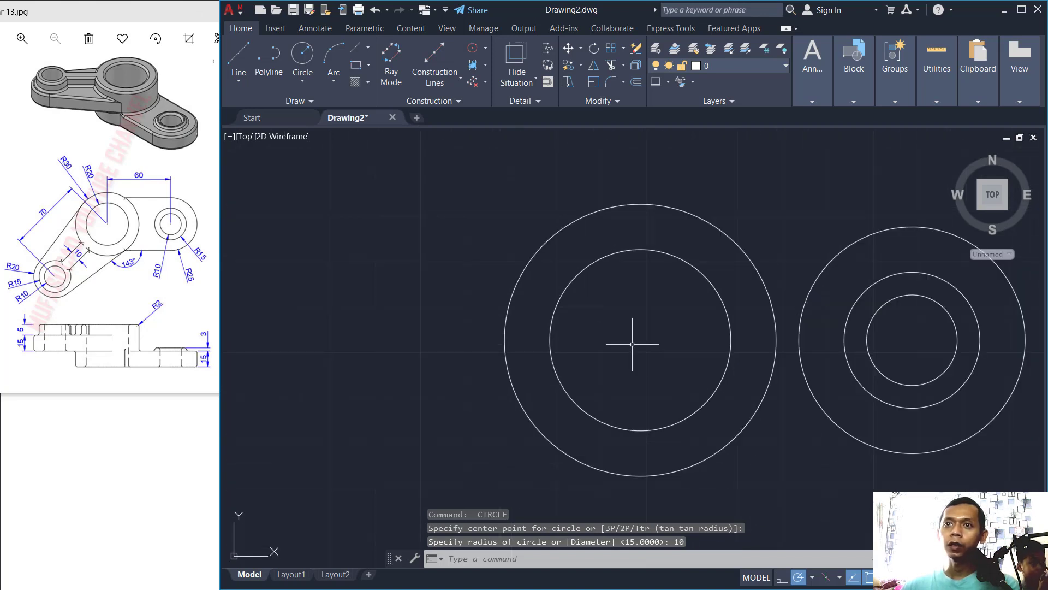
pyautogui.press('Return')
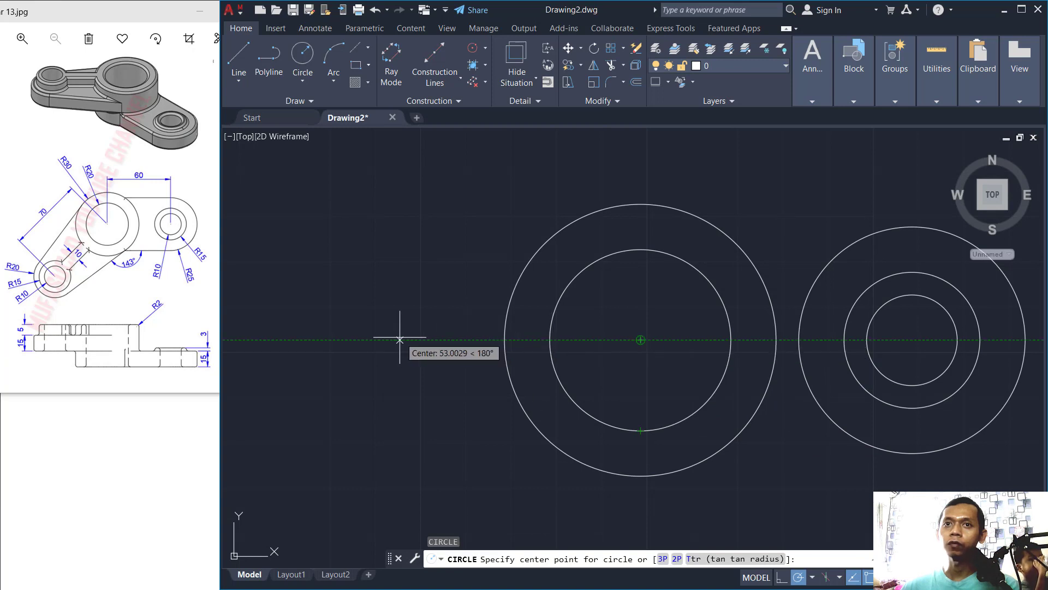
pyautogui.write('7')
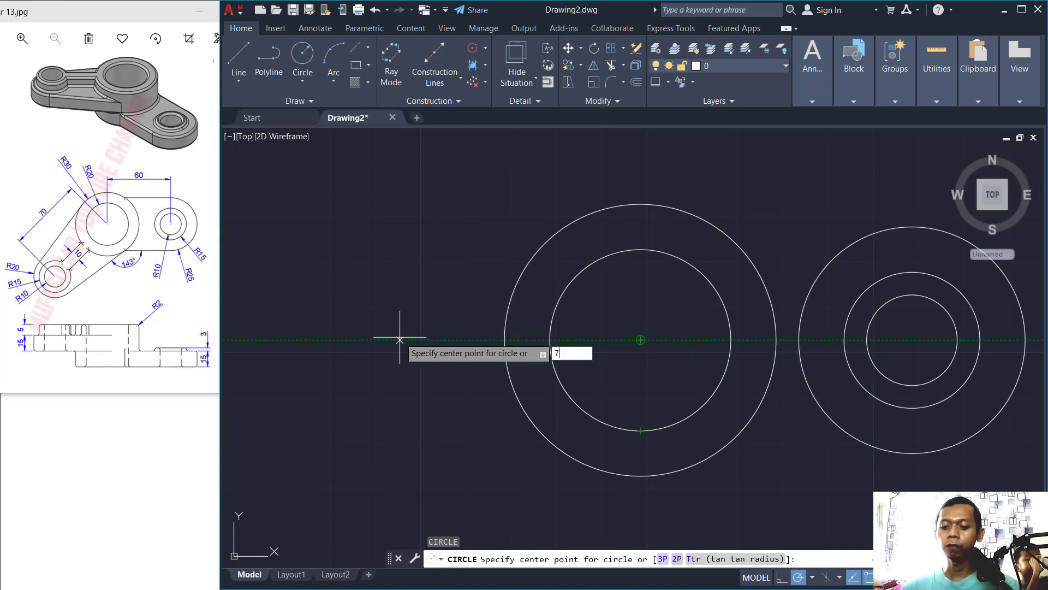
pyautogui.write('0')
pyautogui.press('Return')
pyautogui.moveTo(361, 340); pyautogui.dragTo(473, 348, button='middle')
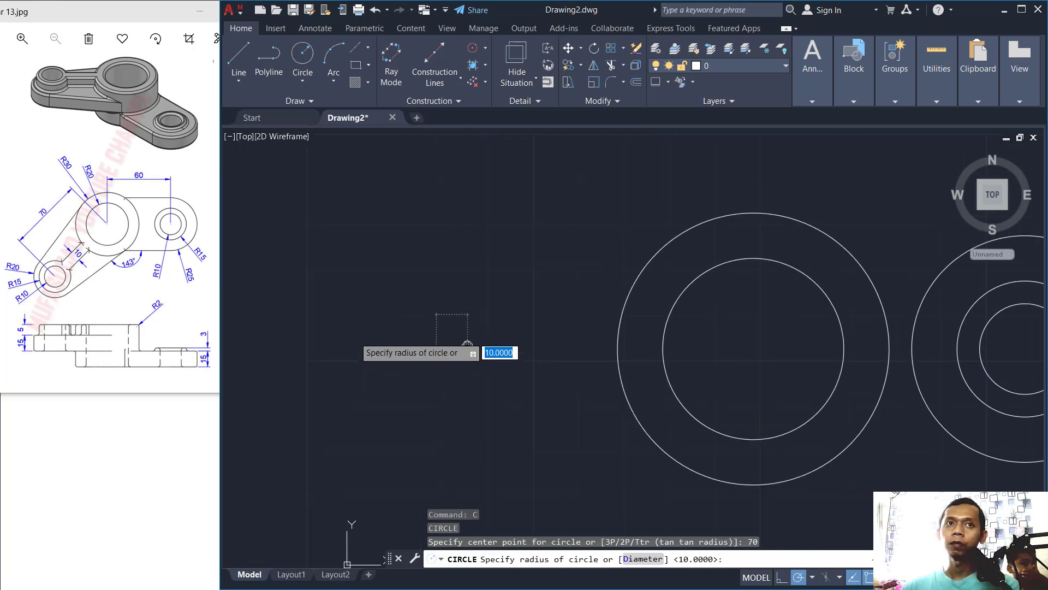
pyautogui.write('2')
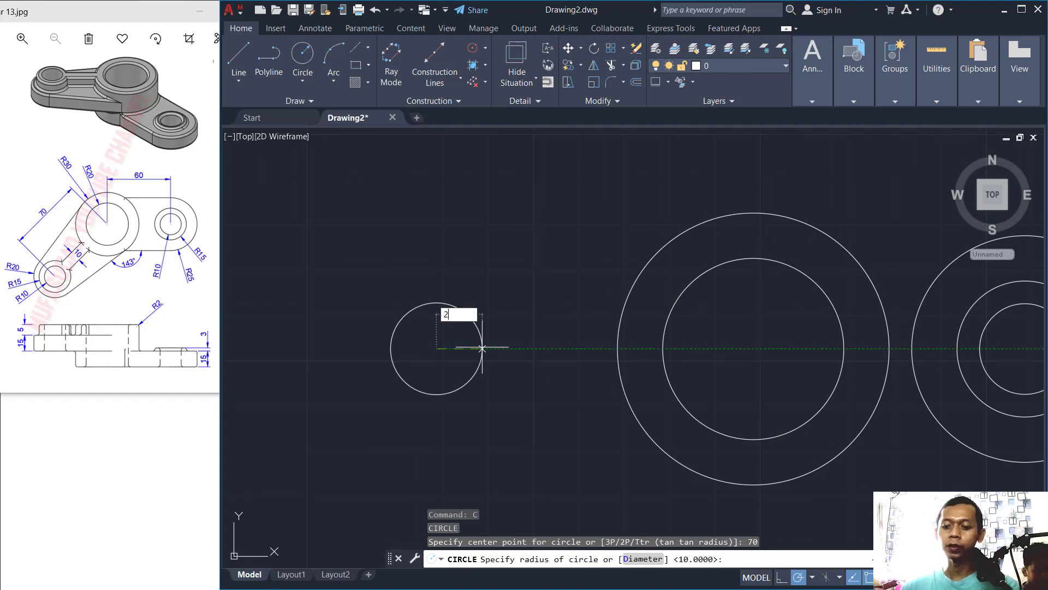
pyautogui.write('0')
pyautogui.press('Return')
pyautogui.press('Return')
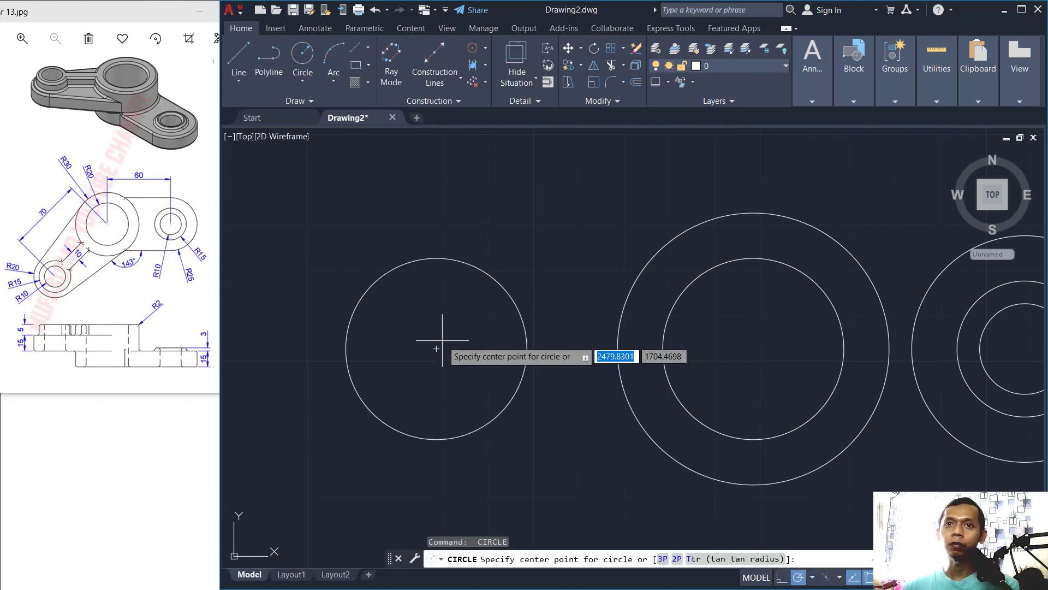
pyautogui.click(437, 348)
pyautogui.write('1')
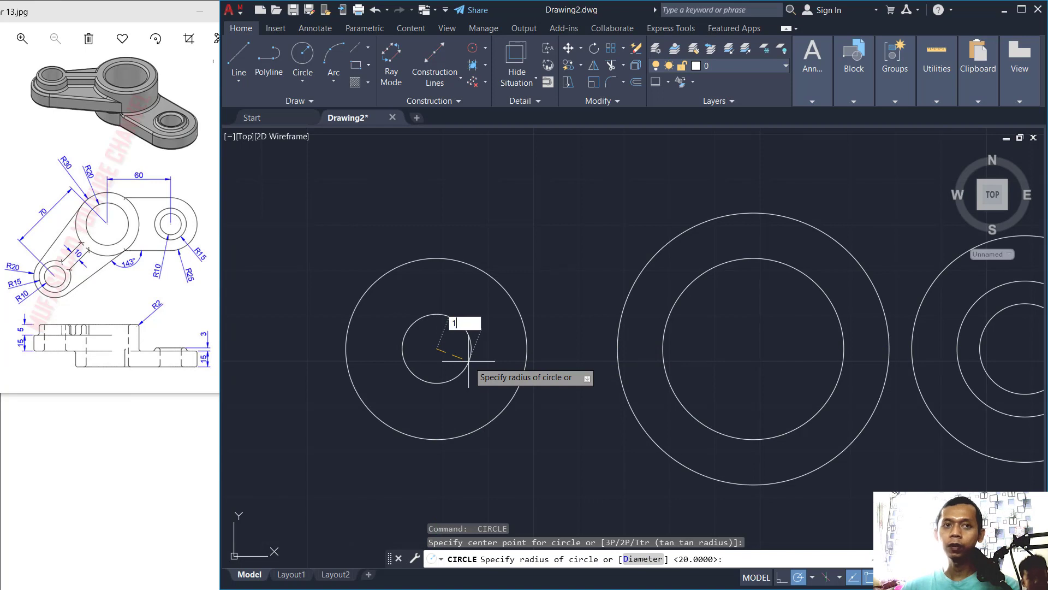
pyautogui.write('5')
pyautogui.press('Return')
pyautogui.press('Return')
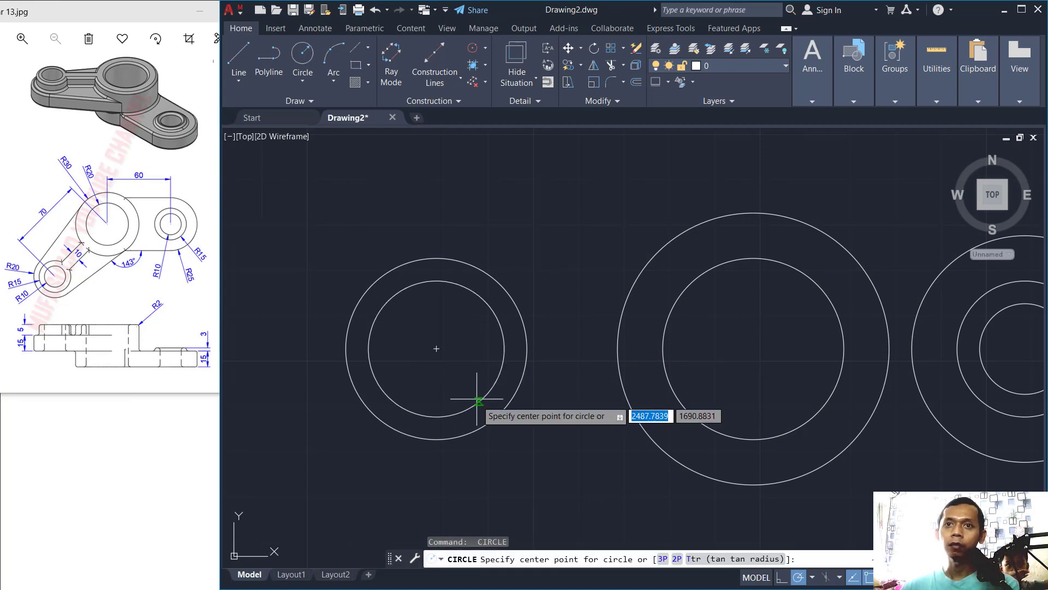
pyautogui.click(437, 348)
pyautogui.press('Return')
pyautogui.scroll(-2, 662, 269)
pyautogui.moveTo(662, 270); pyautogui.dragTo(604, 281, button='middle')
pyautogui.scroll(2, 604, 280)
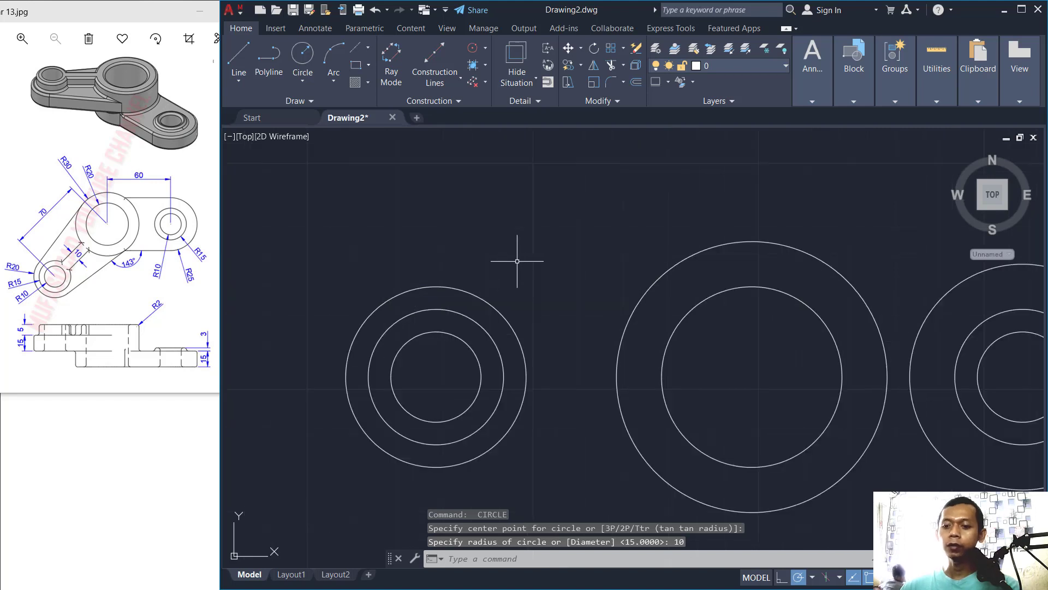
# Draw a line tangent to the large centre circle and the left outer circle.
pyautogui.press('Return')
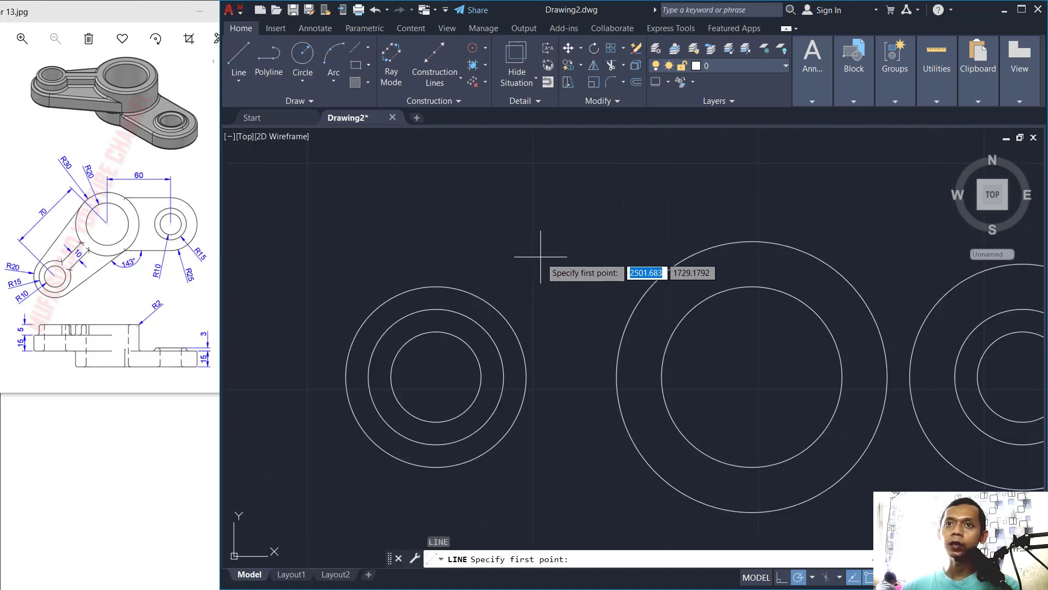
pyautogui.press('F8')
pyautogui.keyDown('shift'); pyautogui.rightClick(557, 250); pyautogui.keyUp('shift')
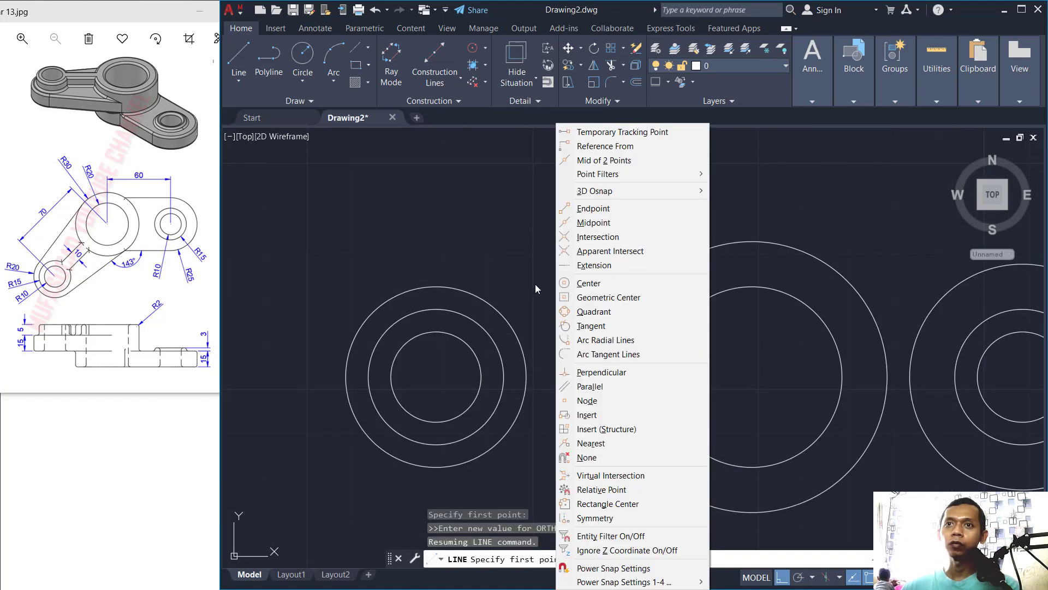
pyautogui.click(594, 325)
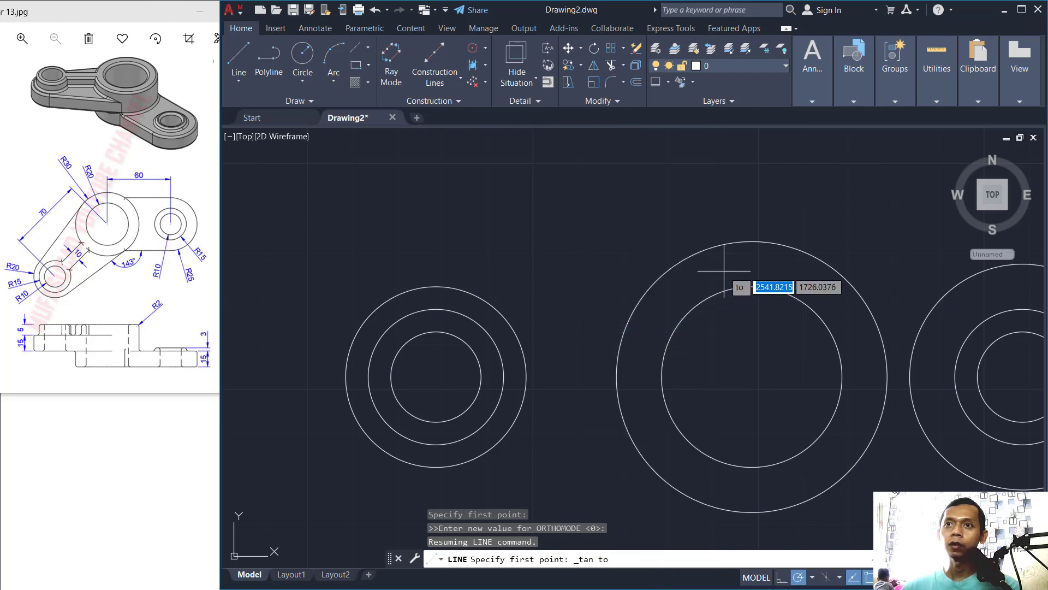
pyautogui.click(727, 242)
pyautogui.keyDown('shift'); pyautogui.rightClick(551, 247); pyautogui.keyUp('shift')
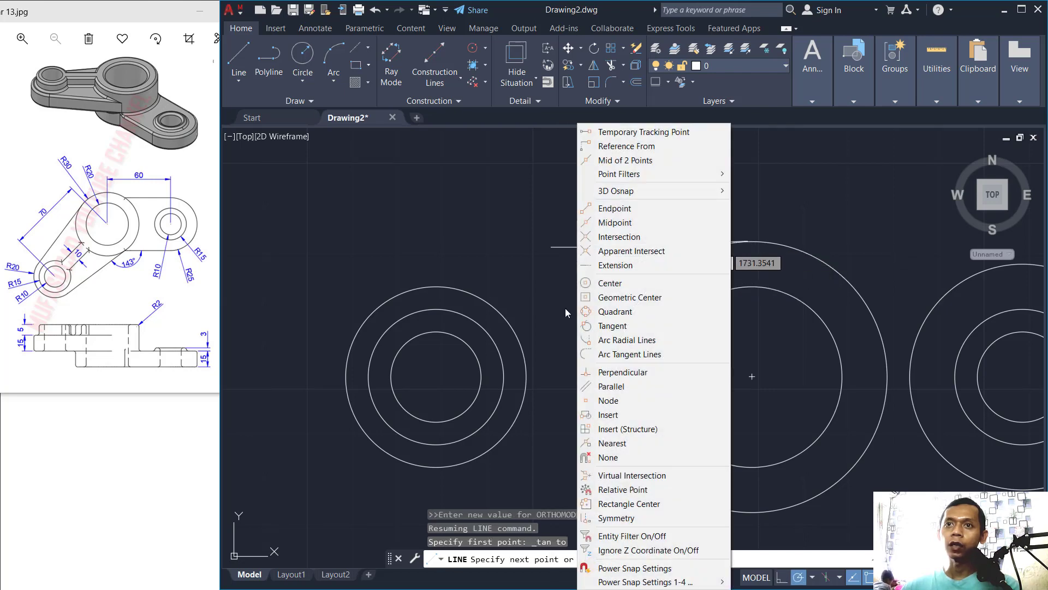
pyautogui.click(612, 326)
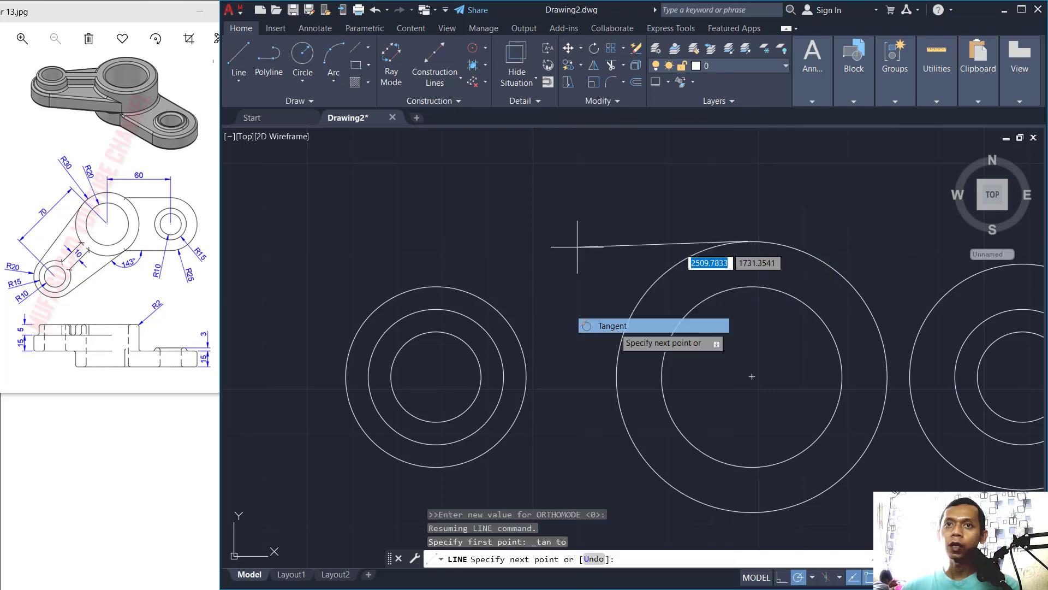
pyautogui.click(548, 239)
pyautogui.press('Return')
pyautogui.moveTo(555, 328); pyautogui.dragTo(550, 314, button='middle')
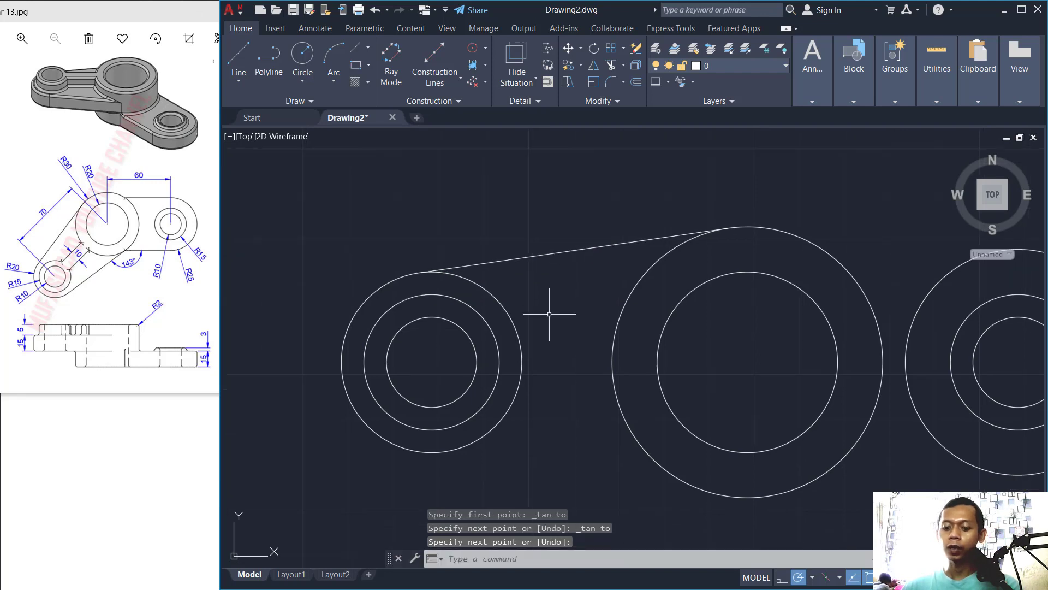
# Mirror the tangent line to make the lower tangent, keeping the original.
pyautogui.write('mi')
pyautogui.press('Return')
pyautogui.click(582, 222)
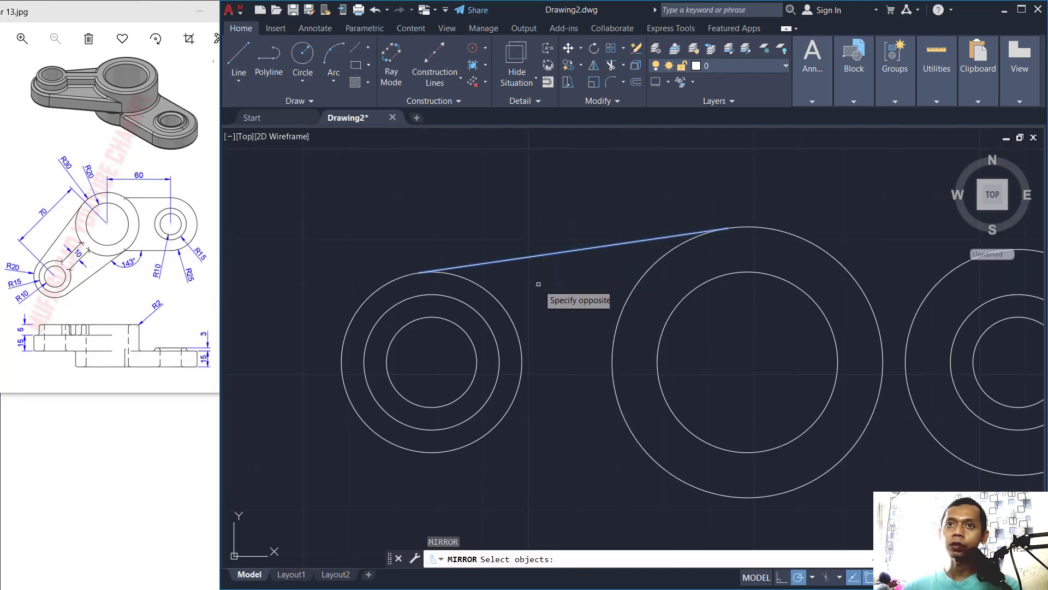
pyautogui.click(538, 280)
pyautogui.press('Return')
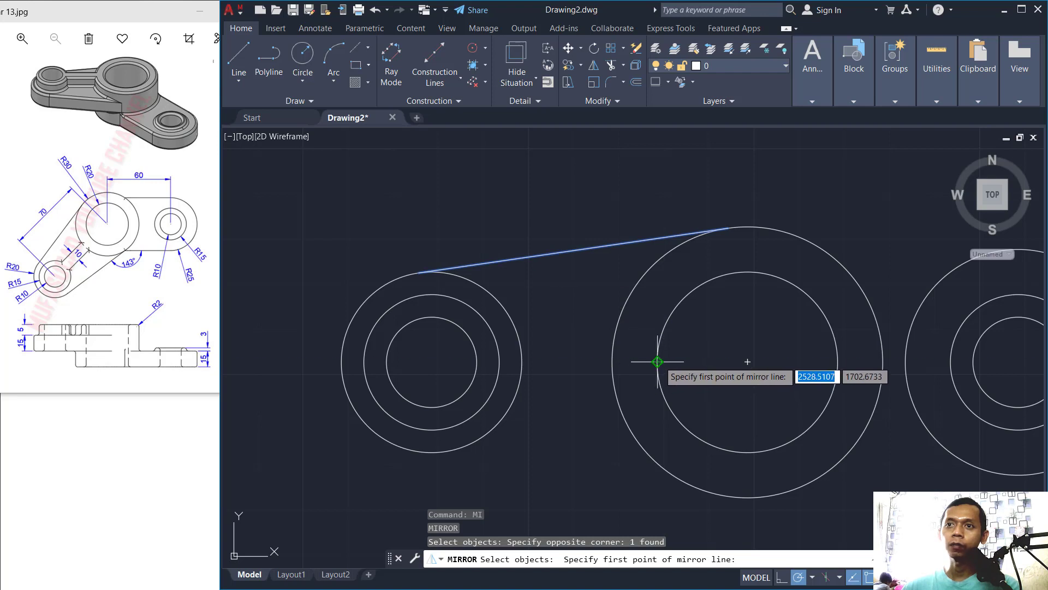
pyautogui.click(648, 361)
pyautogui.click(561, 362)
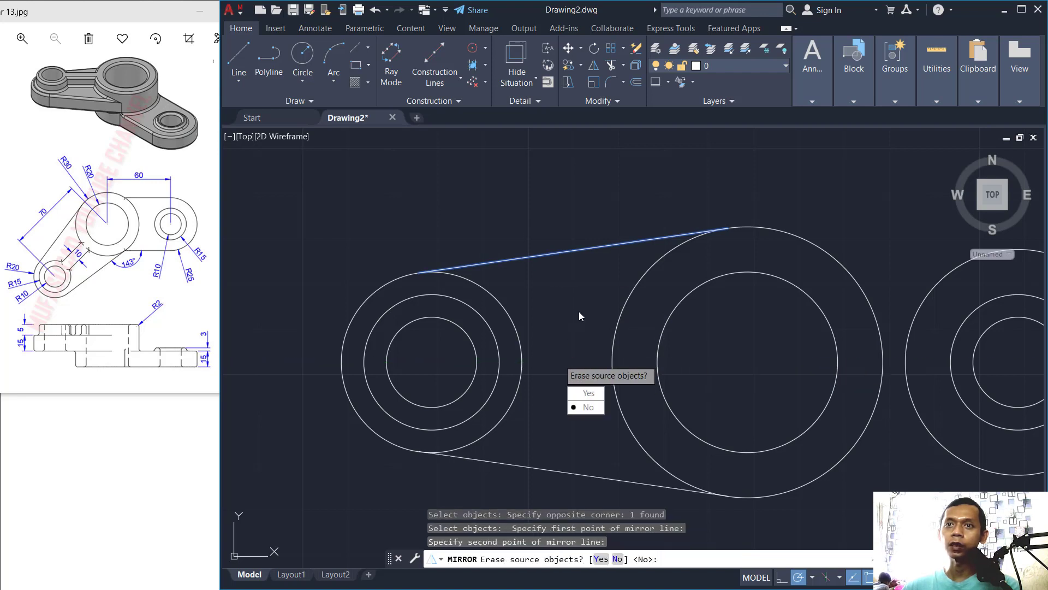
pyautogui.press('Return')
pyautogui.scroll(-2, 584, 377)
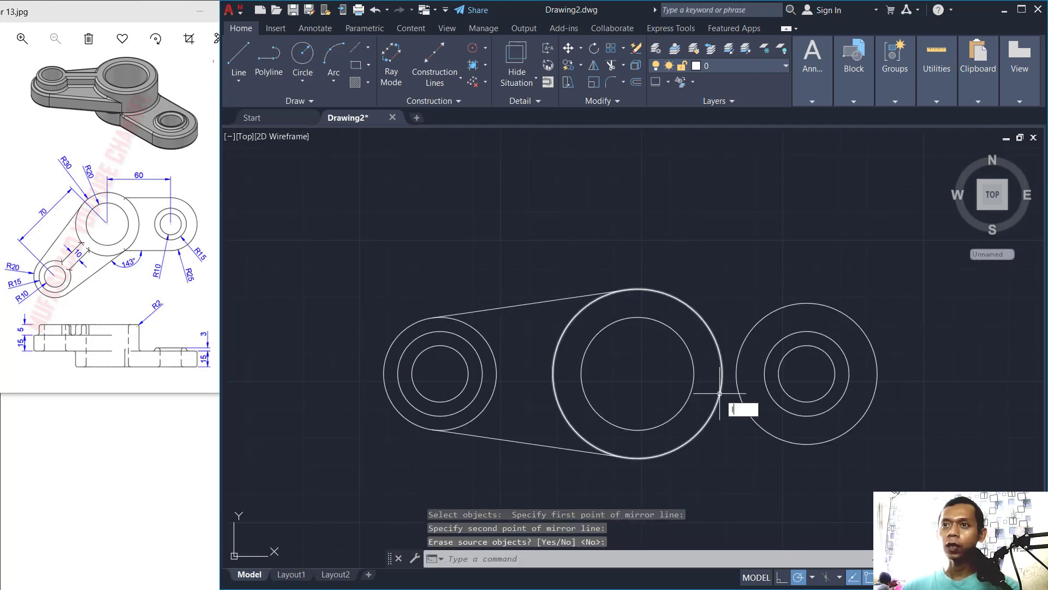
# Draw horizontal lines from the right circle's top and bottom toward the large circle.
pyautogui.write('l')
pyautogui.press('Return')
pyautogui.click(807, 302)
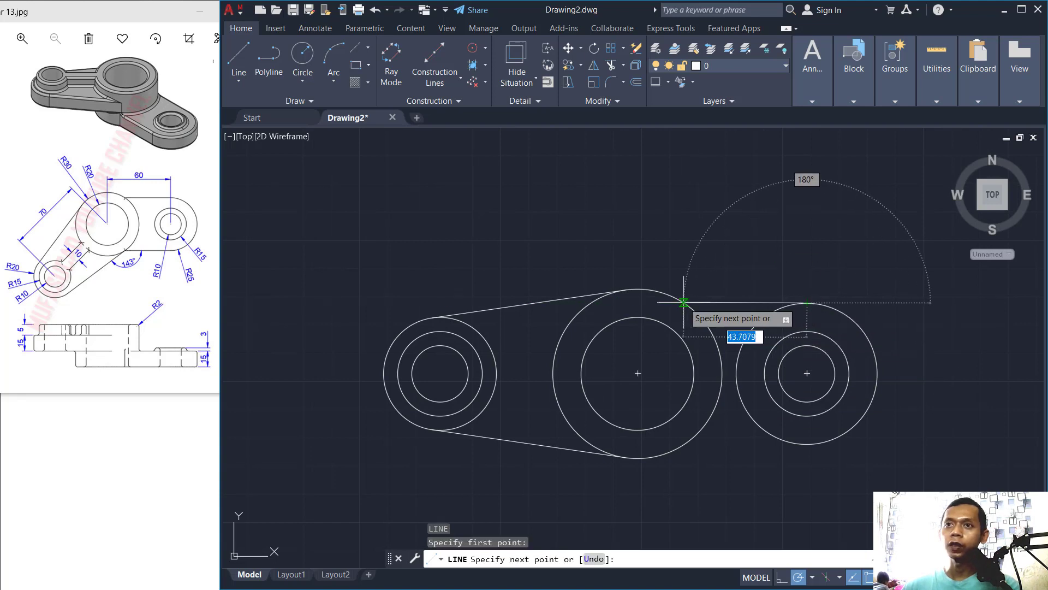
pyautogui.click(657, 302)
pyautogui.press('Return')
pyautogui.press('Return')
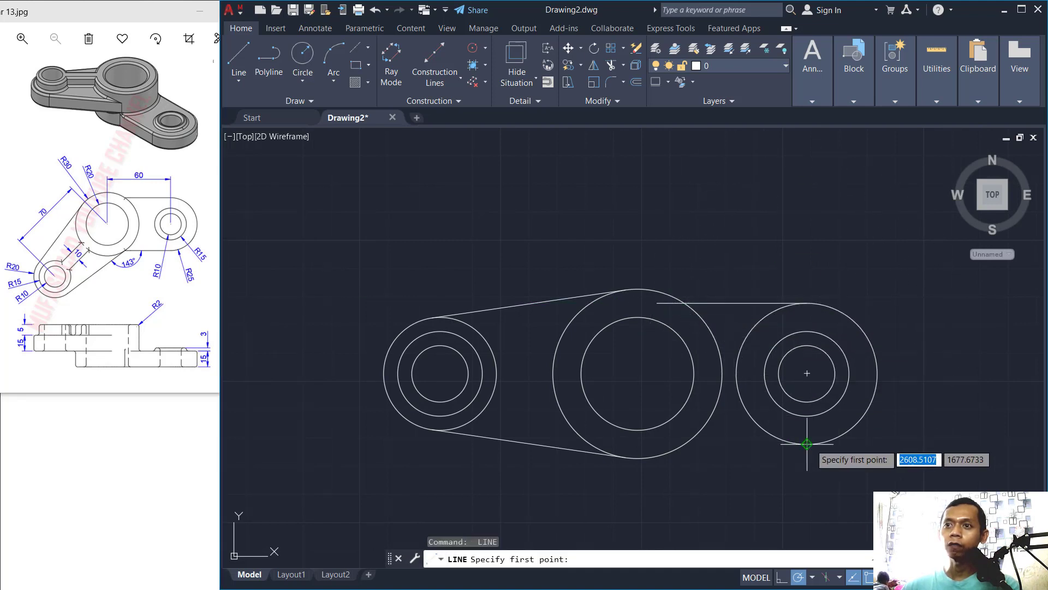
pyautogui.click(807, 444)
pyautogui.click(669, 444)
pyautogui.press('Return')
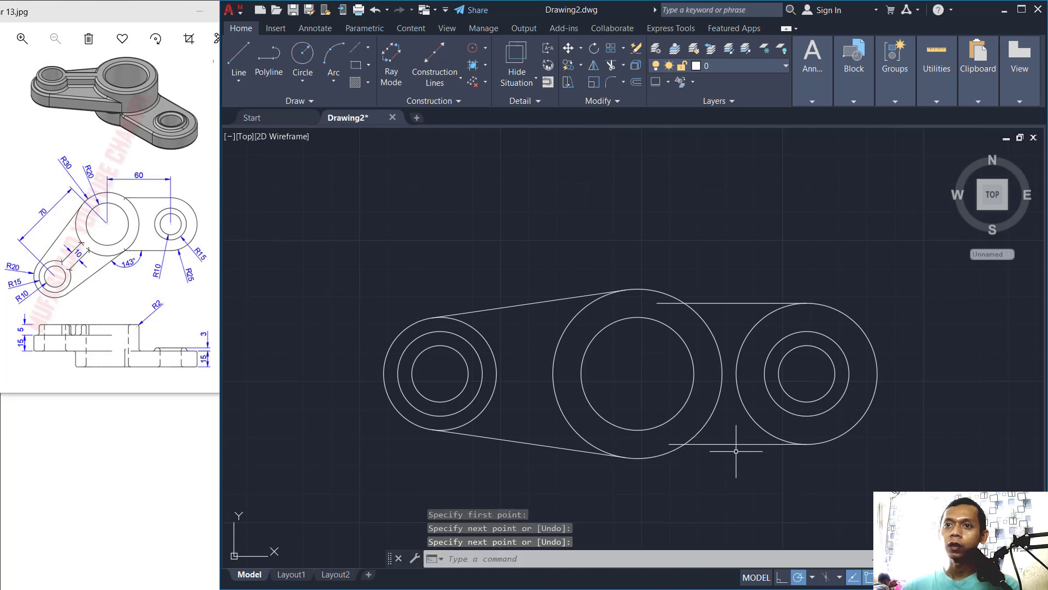
pyautogui.scroll(2, 724, 448)
pyautogui.write('tr')
pyautogui.press('Return')
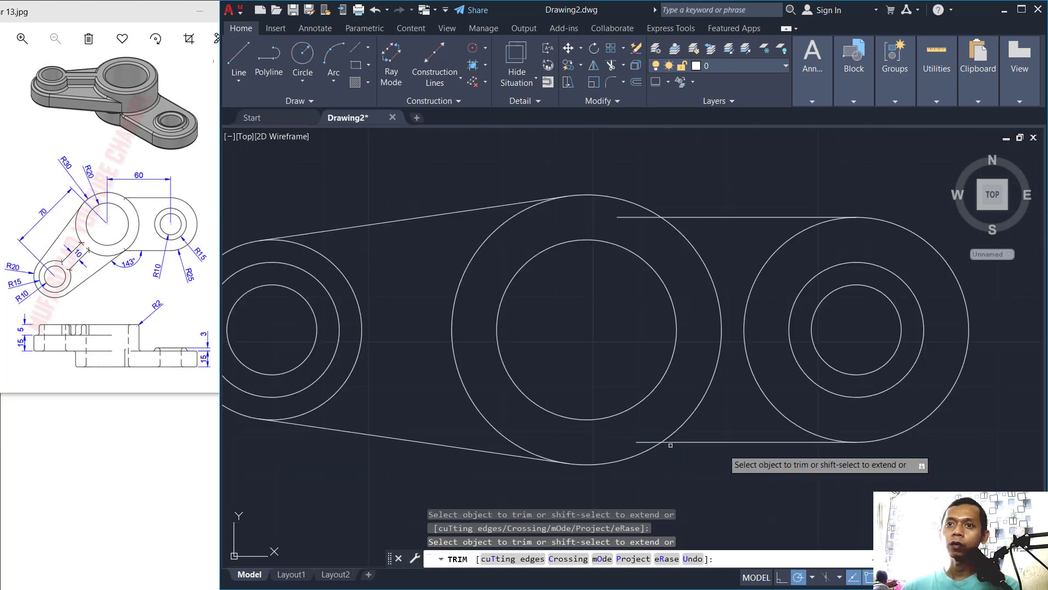
# Trim the top line inside the middle circle and the right outer circle's left arc.
pyautogui.click(638, 217)
pyautogui.click(747, 305)
pyautogui.click(464, 321)
pyautogui.press('Return')
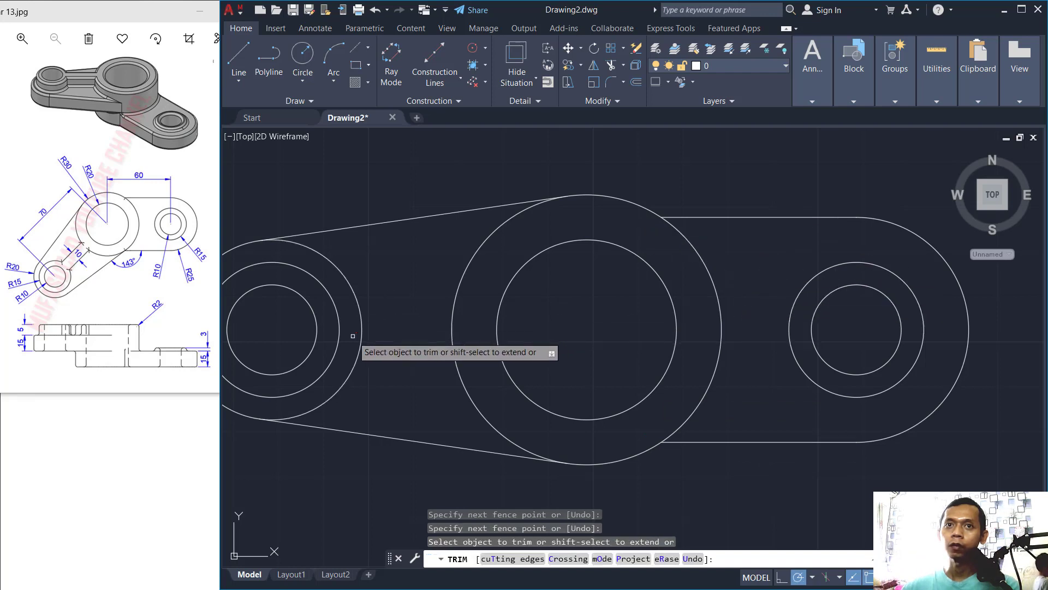
pyautogui.moveTo(383, 317); pyautogui.dragTo(493, 318, button='middle')
pyautogui.press('Return')
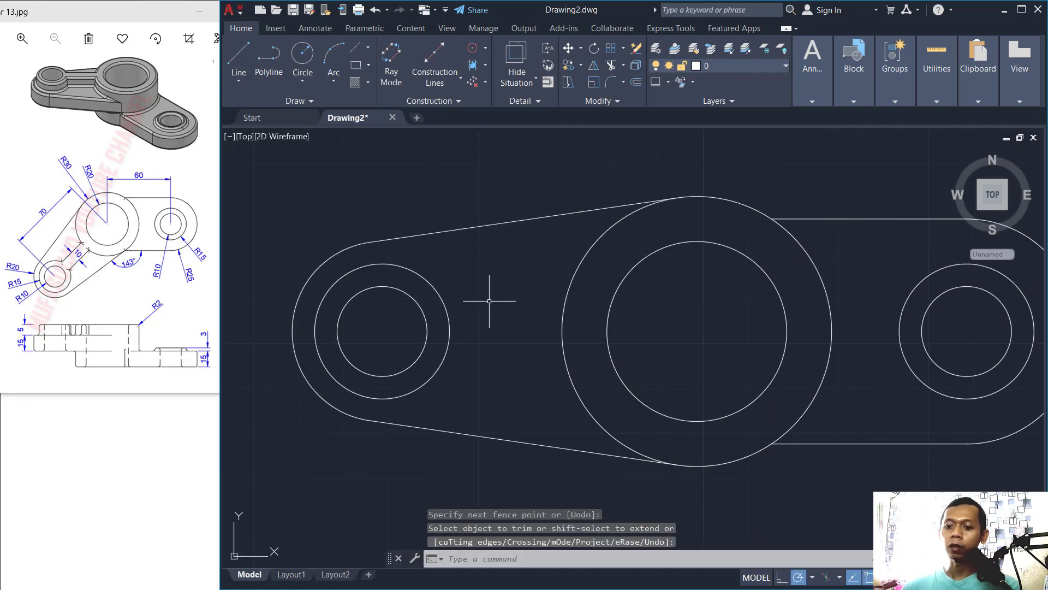
# Begin a line at the left circle's right side.
pyautogui.write('l')
pyautogui.press('Return')
pyautogui.click(449, 330)
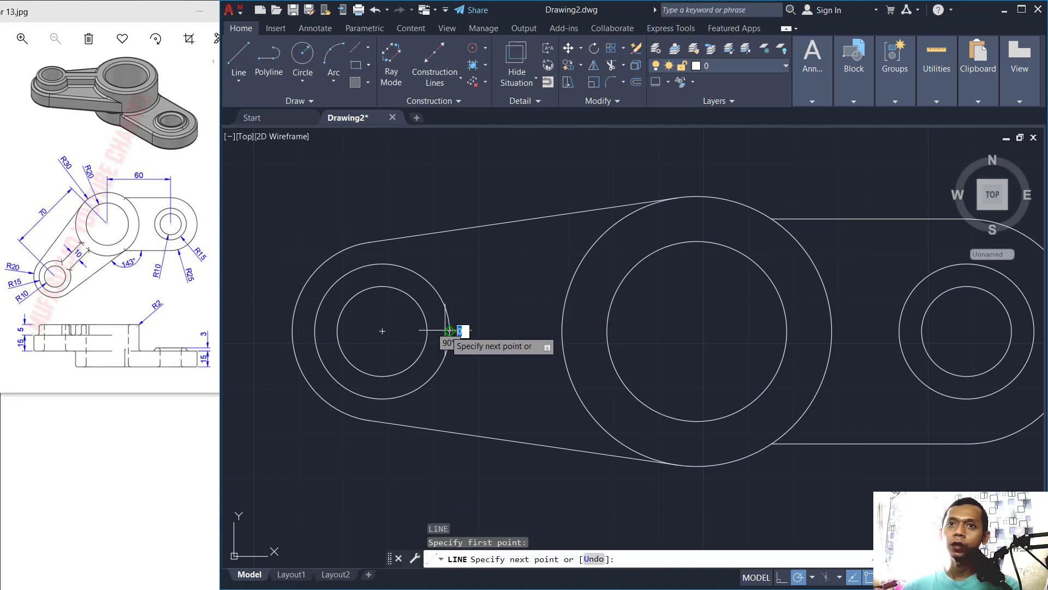
# End the connecting line at the large circle and offset it 5 units above and below.
pyautogui.click(562, 330)
pyautogui.press('Return')
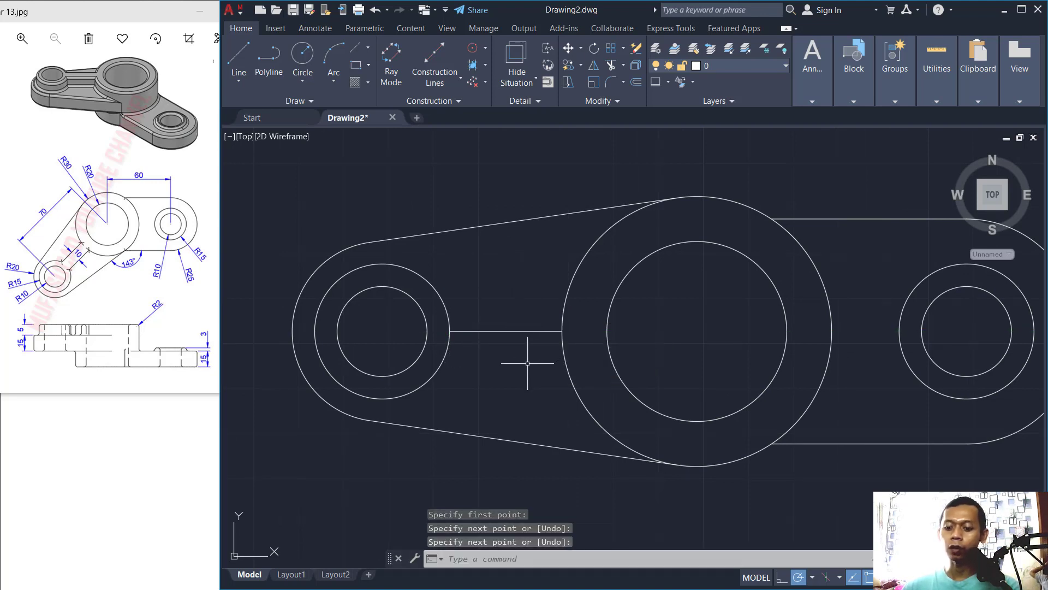
pyautogui.write('of')
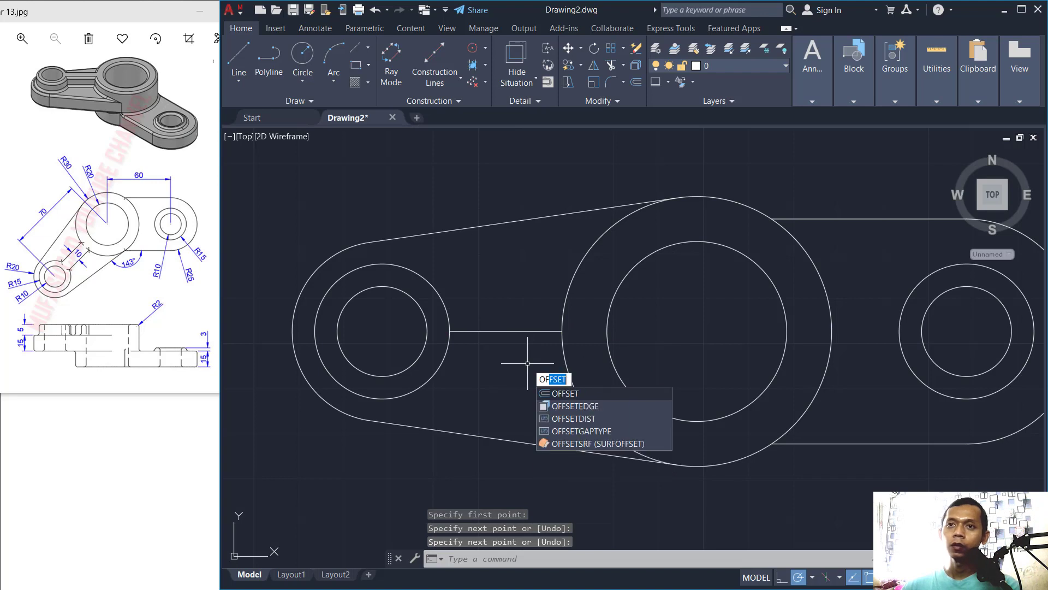
pyautogui.press('Return')
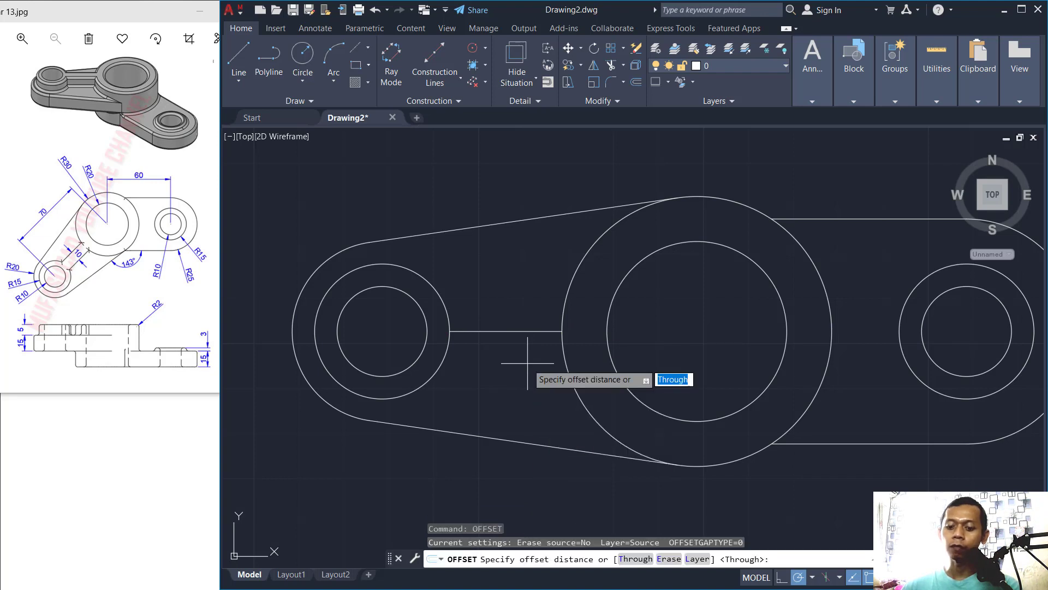
pyautogui.write('5')
pyautogui.press('Return')
pyautogui.click(526, 331)
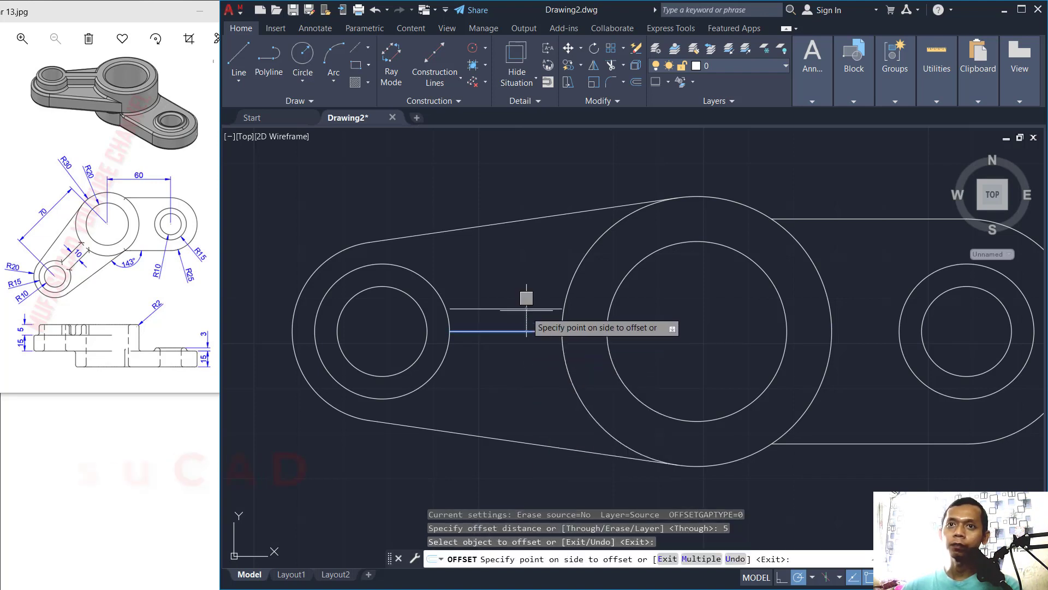
pyautogui.click(527, 315)
pyautogui.click(508, 331)
pyautogui.click(510, 373)
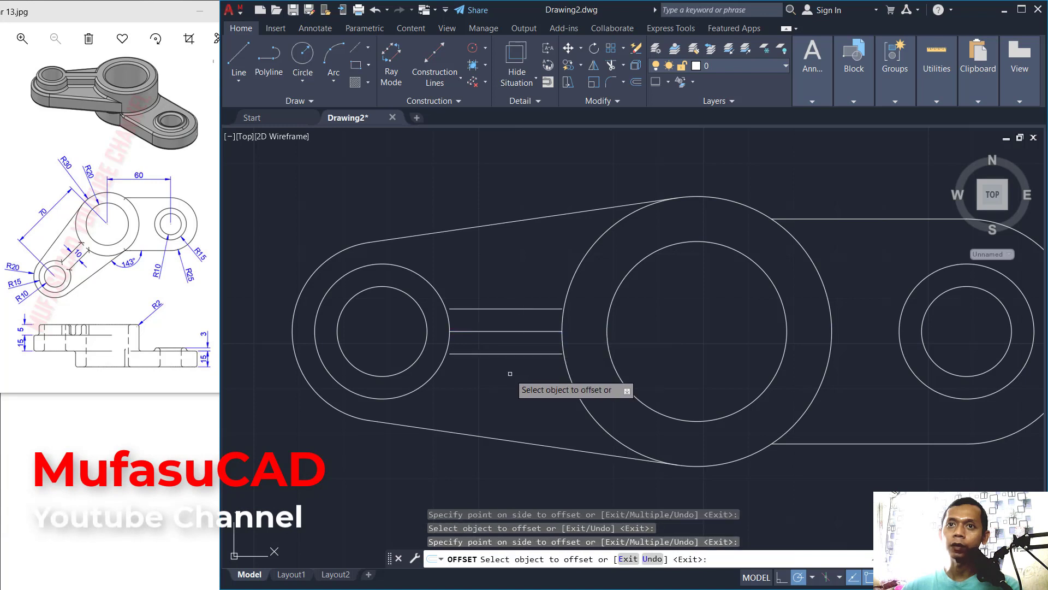
pyautogui.press('Return')
pyautogui.scroll(4, 502, 322)
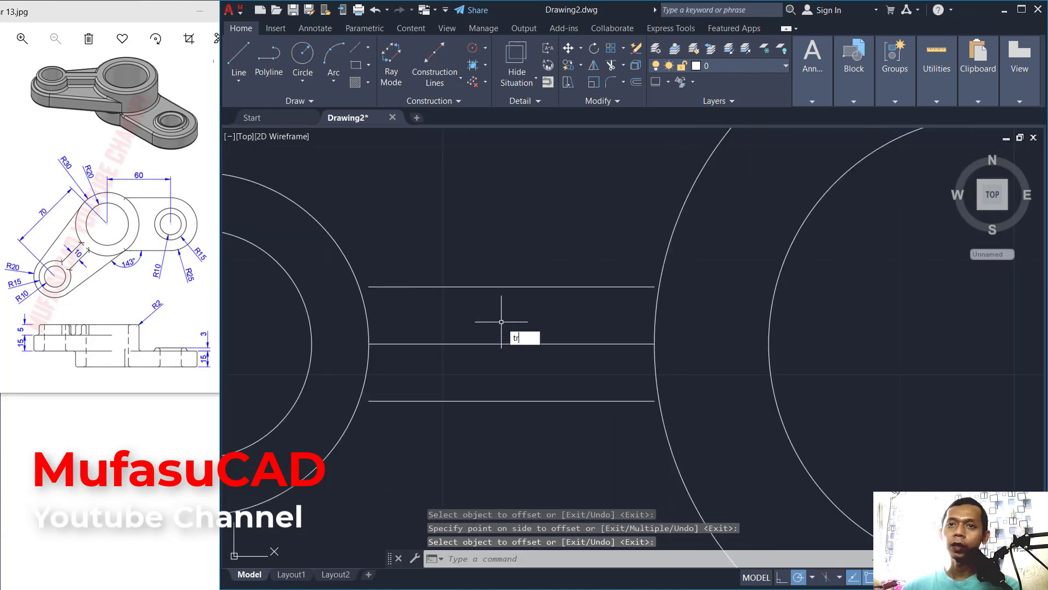
# Trim the ends of the upper and lower web lines so they meet the circles.
pyautogui.write('tr')
pyautogui.press('Return')
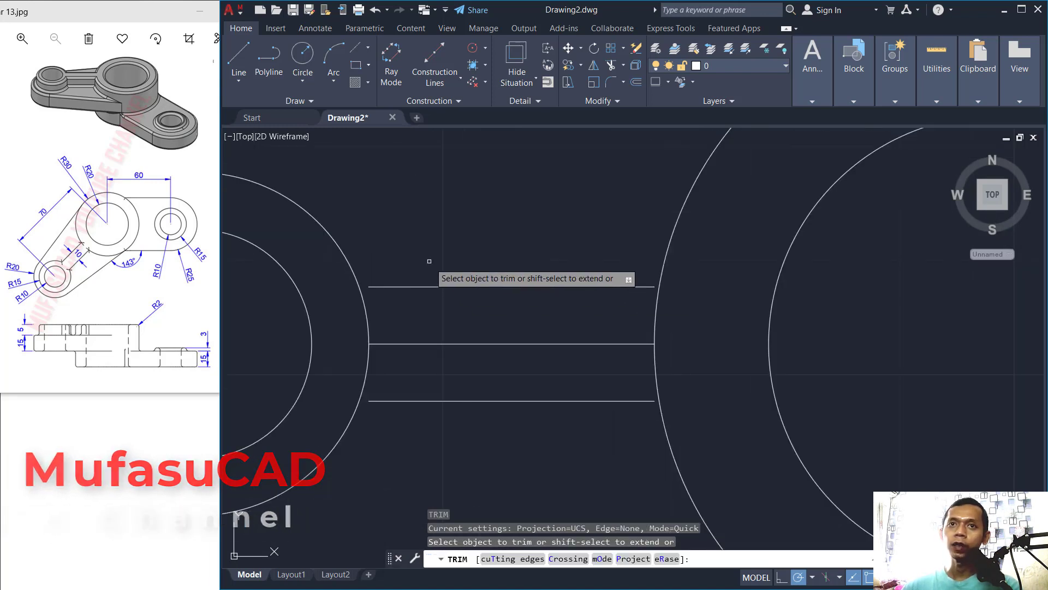
pyautogui.click(413, 257)
pyautogui.press('Return')
pyautogui.click(642, 266)
pyautogui.press('Return')
pyautogui.click(594, 413)
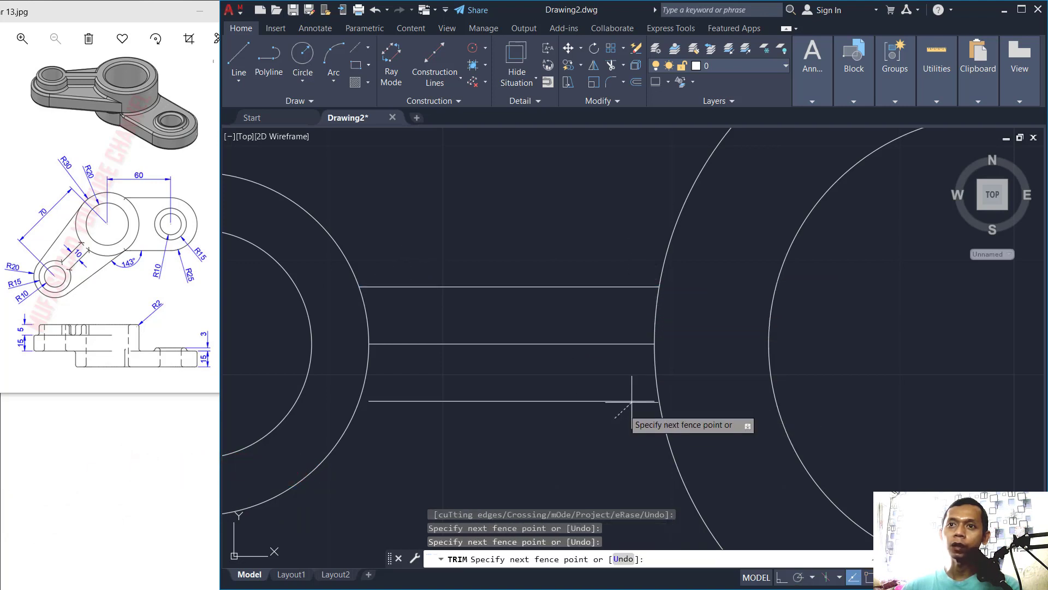
pyautogui.press('Return')
pyautogui.click(413, 414)
pyautogui.press('Return')
pyautogui.press('Return')
# Delete the middle horizontal line.
pyautogui.click(538, 326)
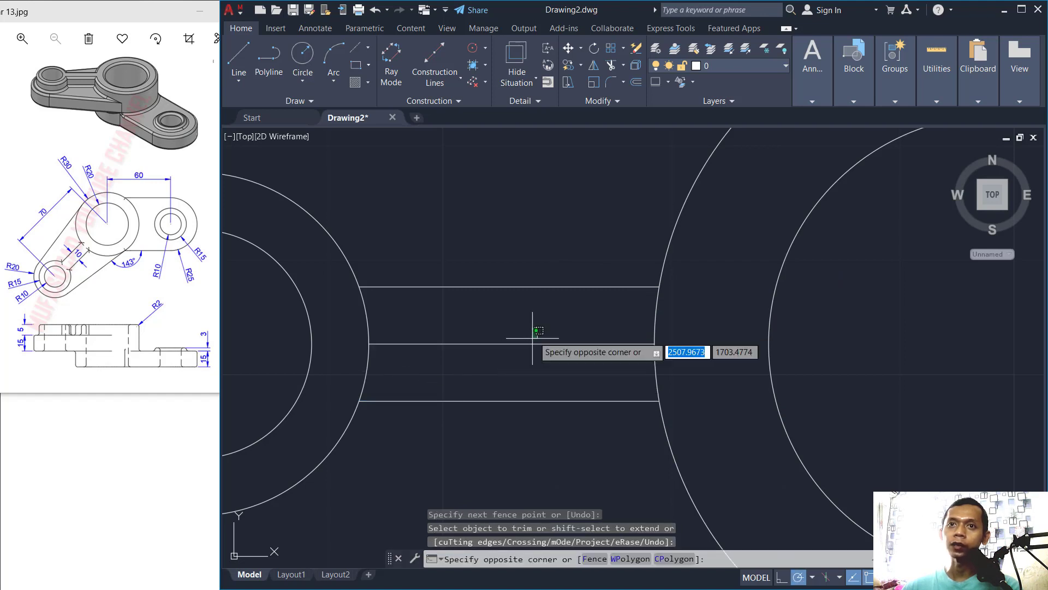
pyautogui.click(493, 367)
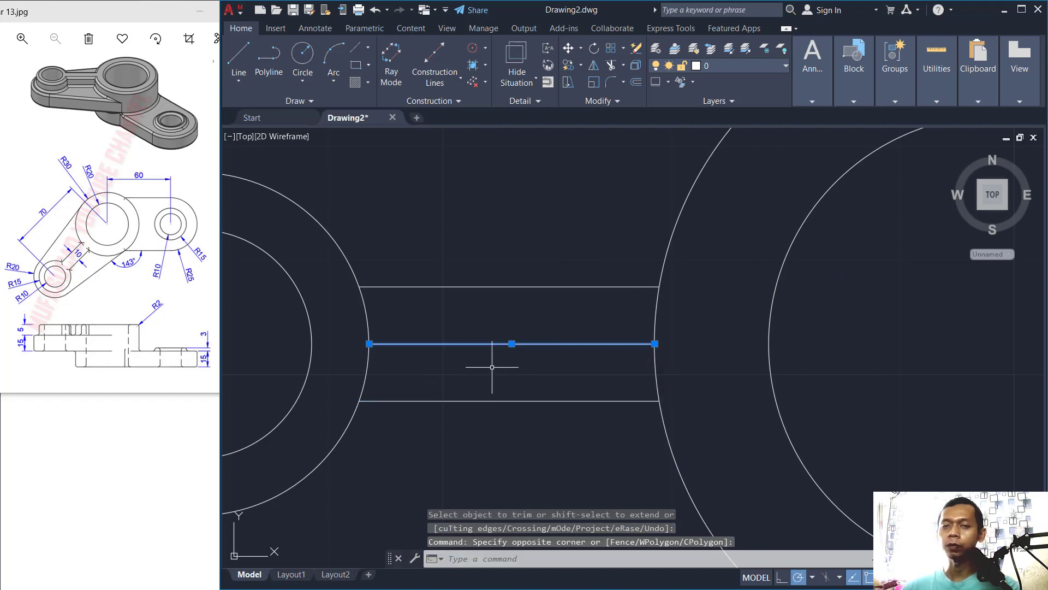
pyautogui.press('Delete')
# Trim the left outer circle's arc between the two web lines.
pyautogui.write('tr')
pyautogui.press('Return')
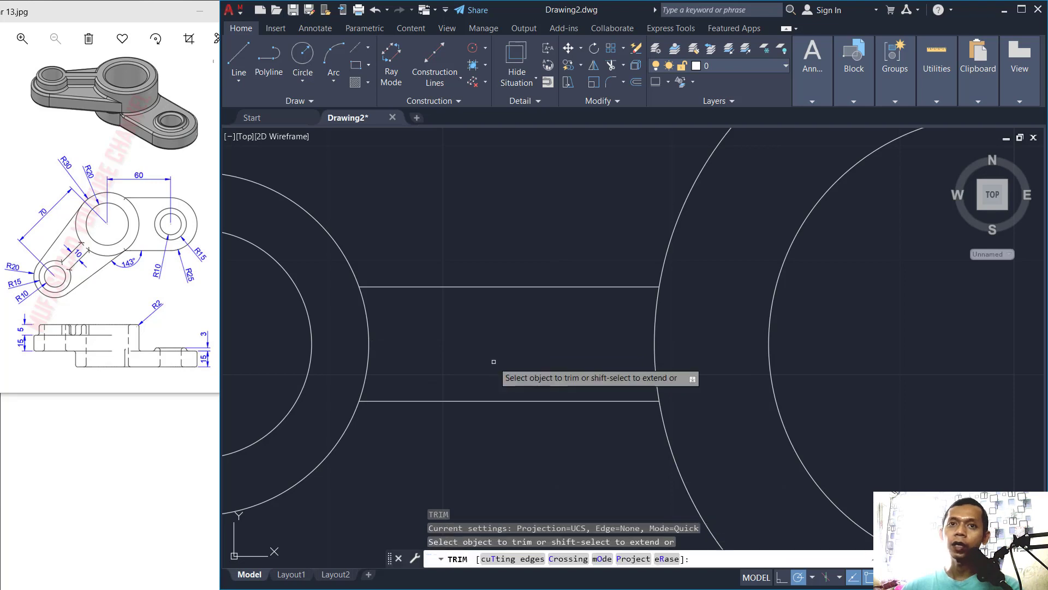
pyautogui.click(377, 342)
pyautogui.click(356, 355)
pyautogui.press('Return')
pyautogui.scroll(-4, 543, 367)
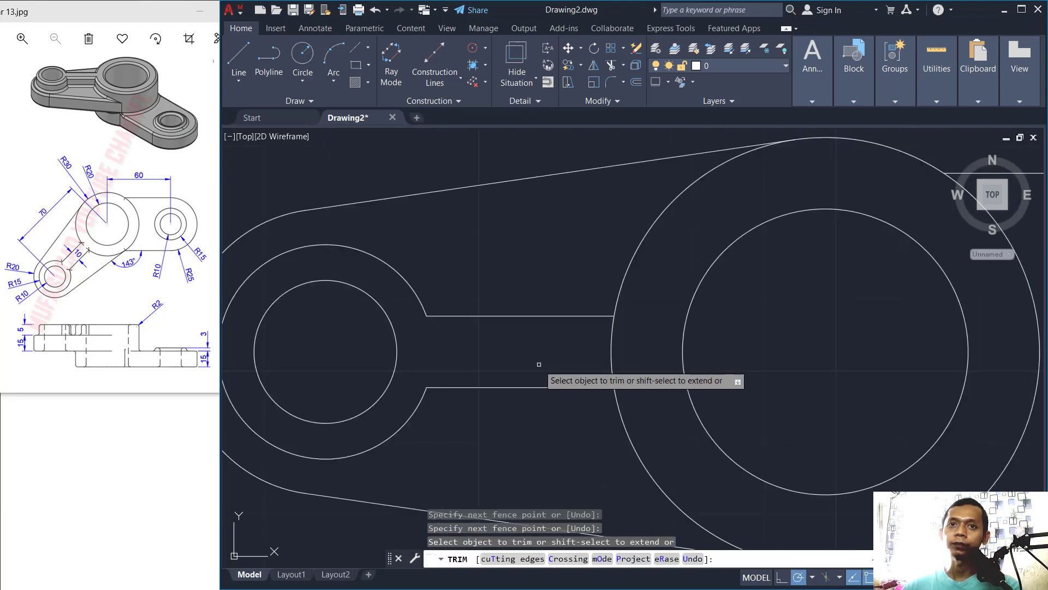
pyautogui.press('Return')
pyautogui.moveTo(622, 434); pyautogui.dragTo(551, 371, button='middle')
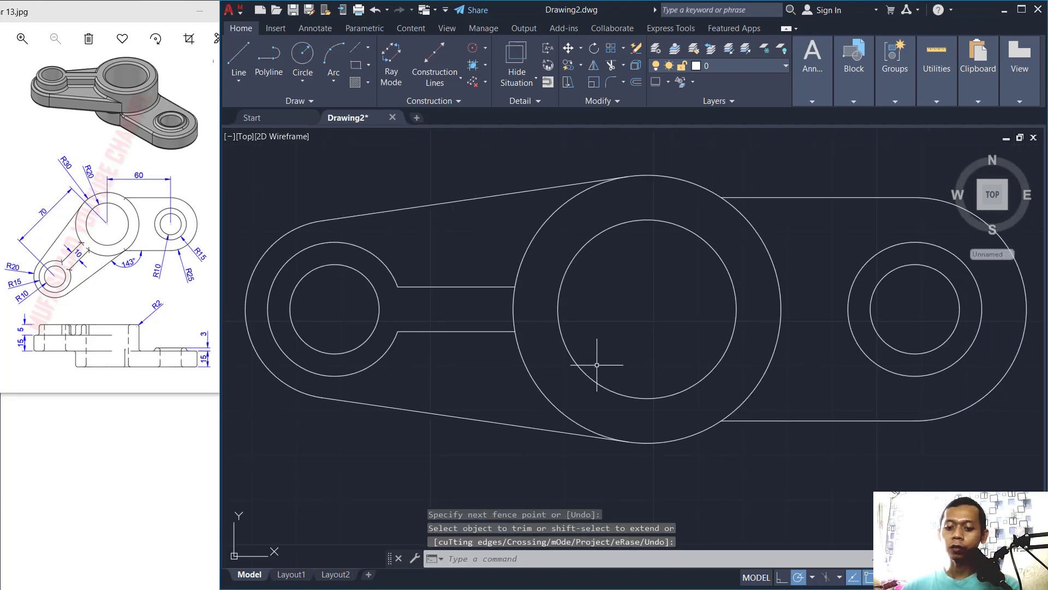
# Rotate the left boss and web 45° about the large circle's centre, then tilt into 3D.
pyautogui.press('Return')
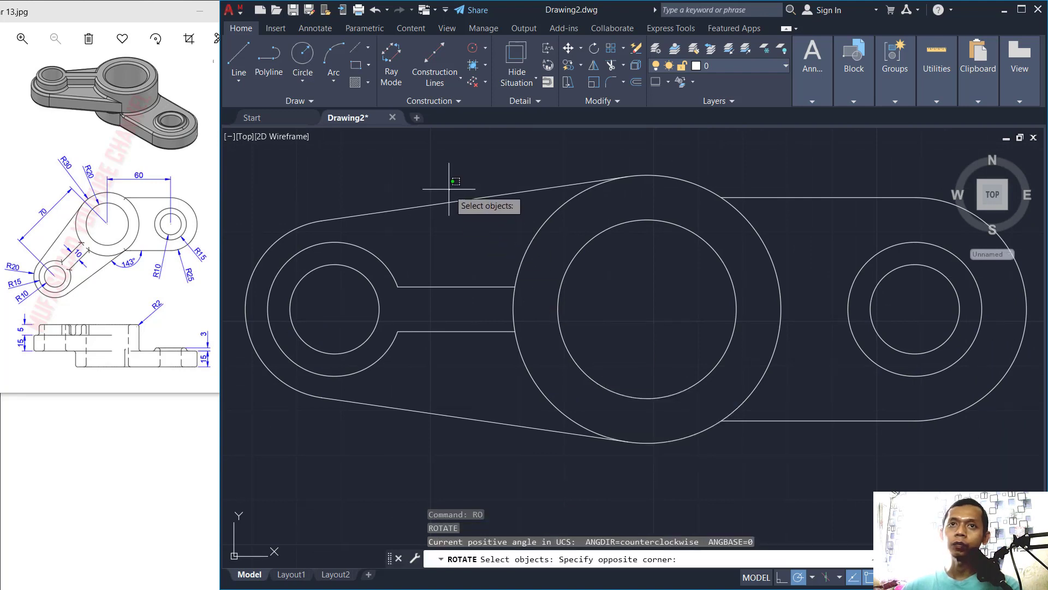
pyautogui.click(449, 190)
pyautogui.click(264, 443)
pyautogui.scroll(-2, 427, 413)
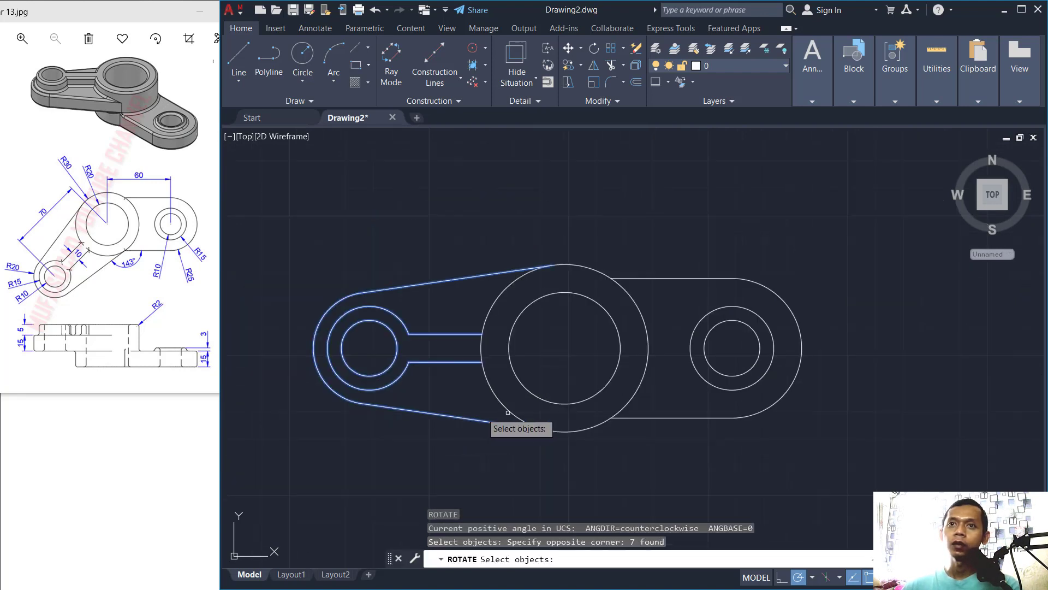
pyautogui.press('Return')
pyautogui.click(564, 348)
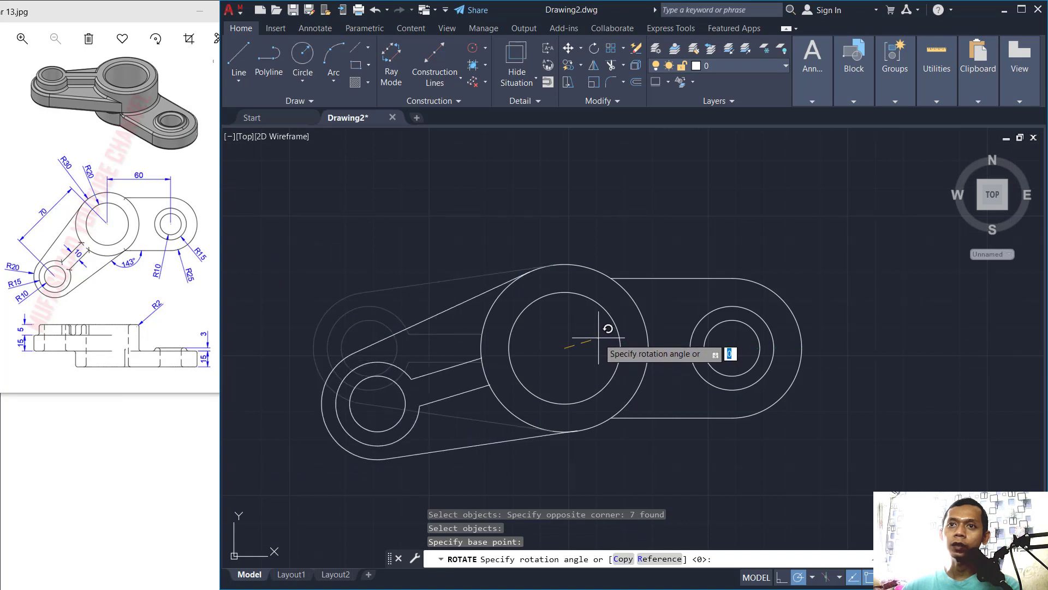
pyautogui.press('Return')
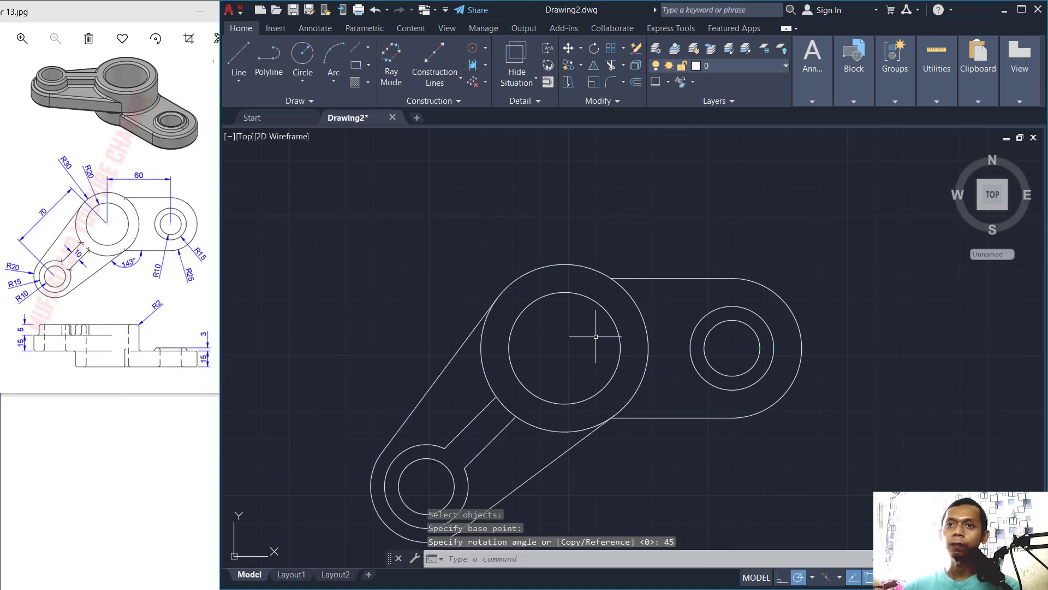
pyautogui.moveTo(658, 415); pyautogui.dragTo(643, 364, button='middle')
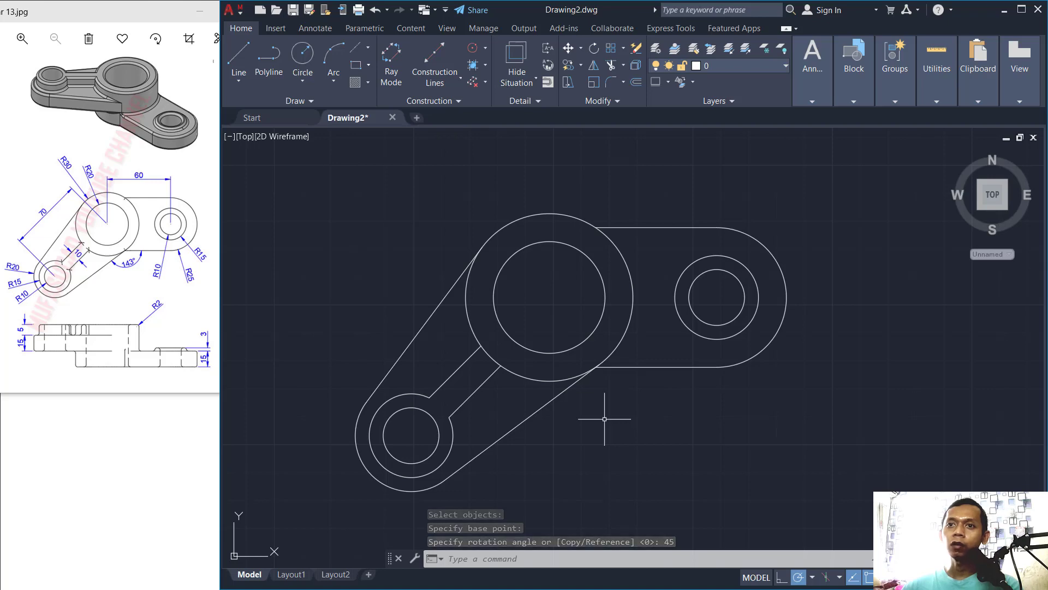
pyautogui.moveTo(602, 426)
pyautogui.keyDown('shift'); pyautogui.mouseDown(button='middle')
pyautogui.moveTo(609, 322)
pyautogui.moveTo(596, 325)
pyautogui.moveTo(715, 354)
pyautogui.mouseUp(button='middle'); pyautogui.keyUp('shift')
# Press-pull the right boss ring to 18 and the right lobe to 15.
pyautogui.press('F7')
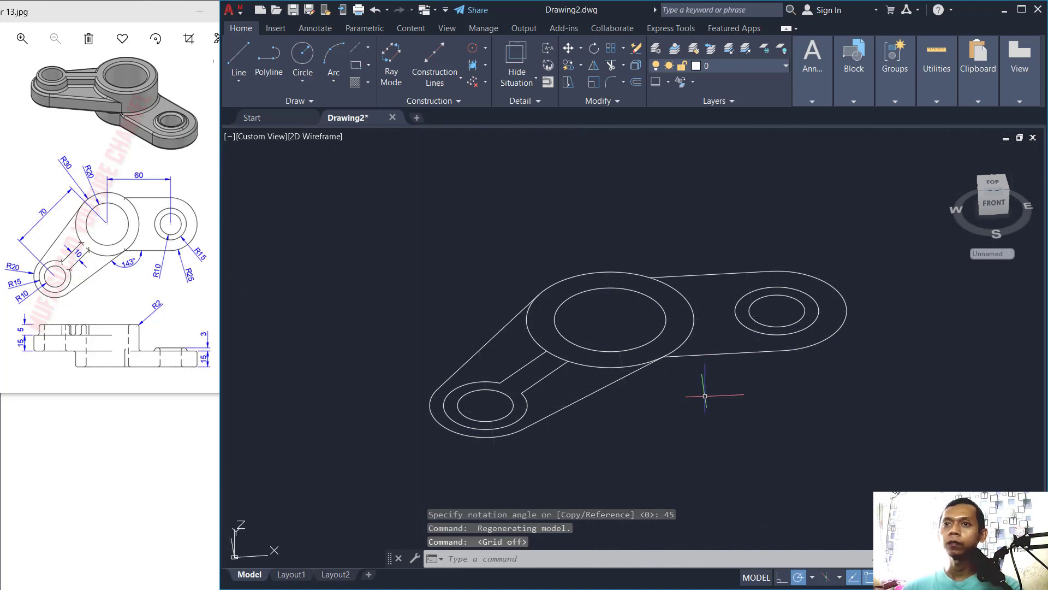
pyautogui.moveTo(736, 403); pyautogui.dragTo(714, 413, button='middle')
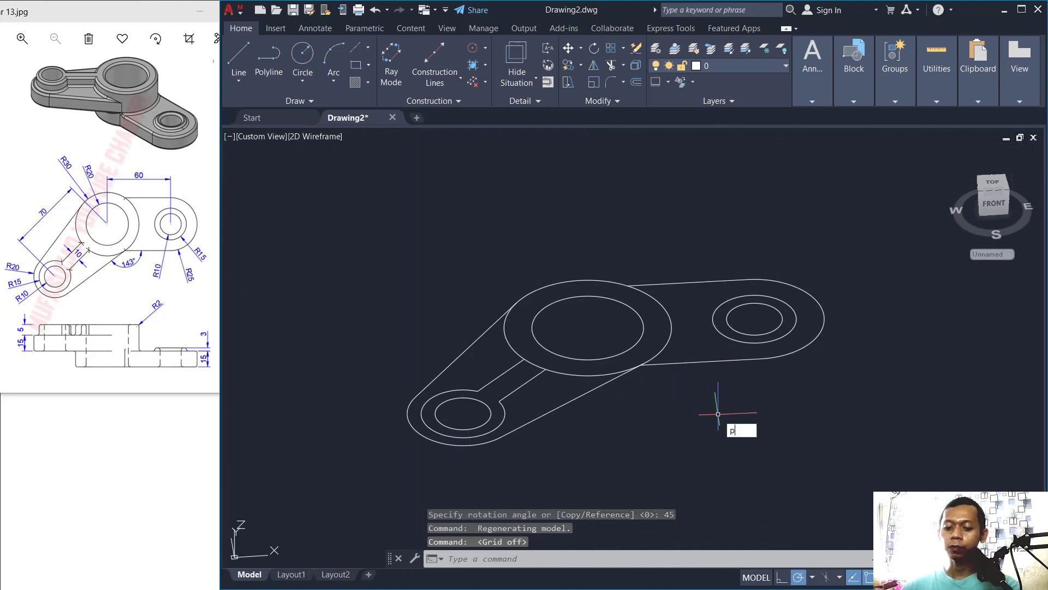
pyautogui.write('PRESSPULL')
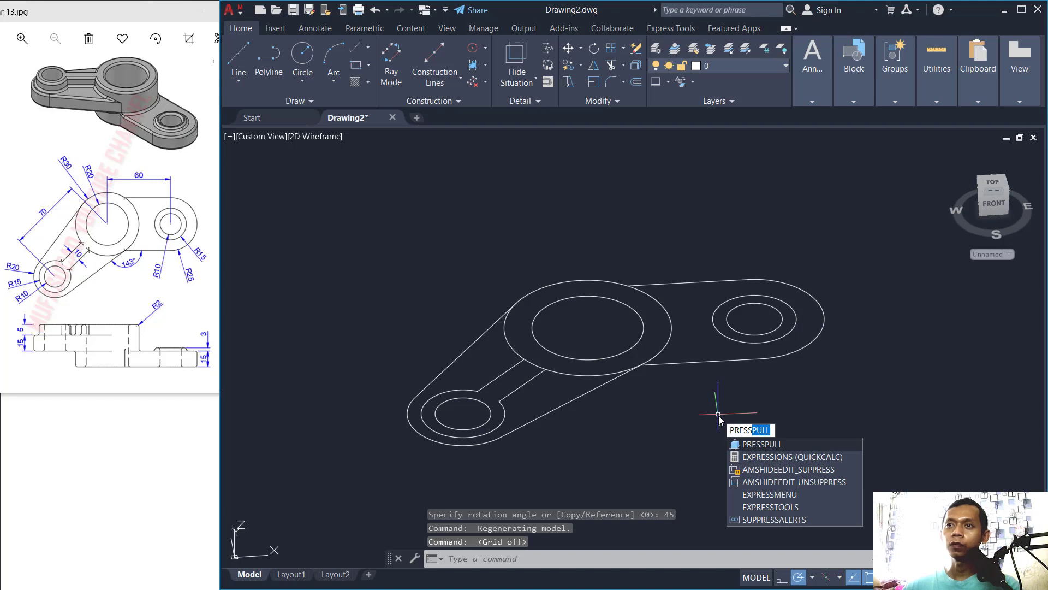
pyautogui.press('Return')
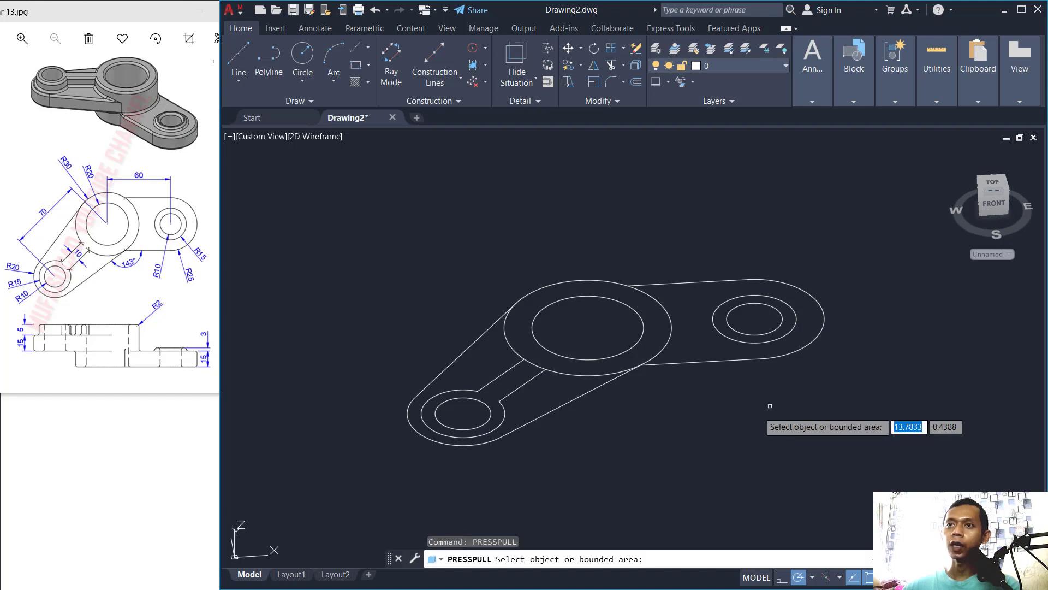
pyautogui.click(788, 317)
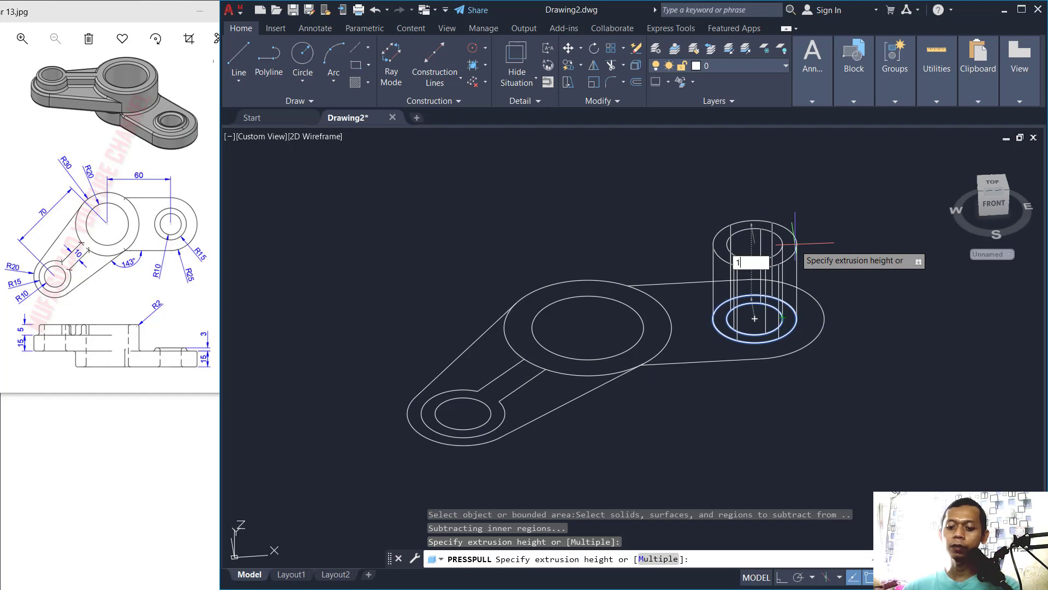
pyautogui.press('Return')
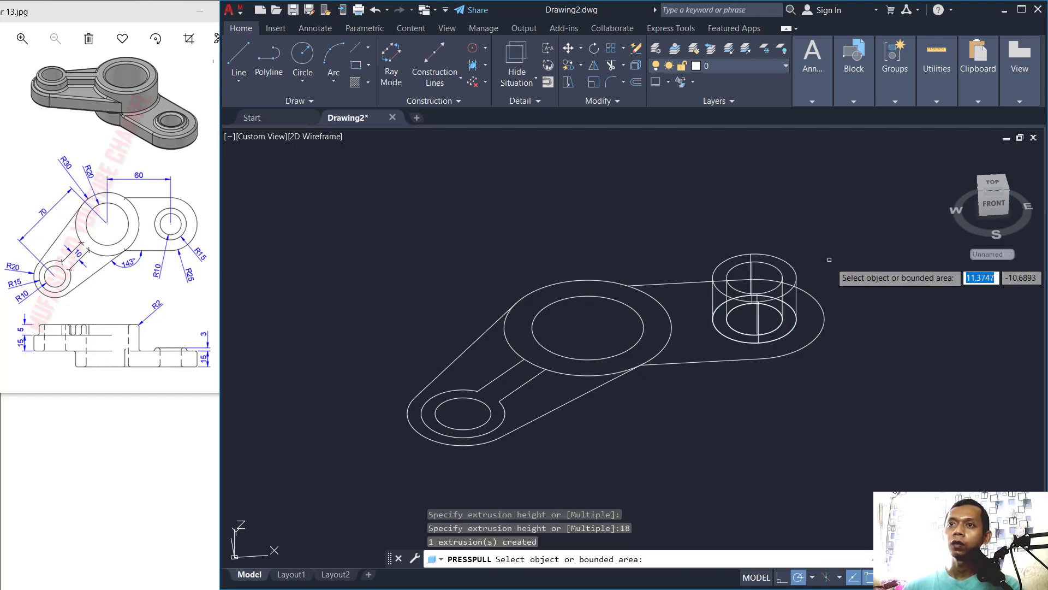
pyautogui.click(809, 316)
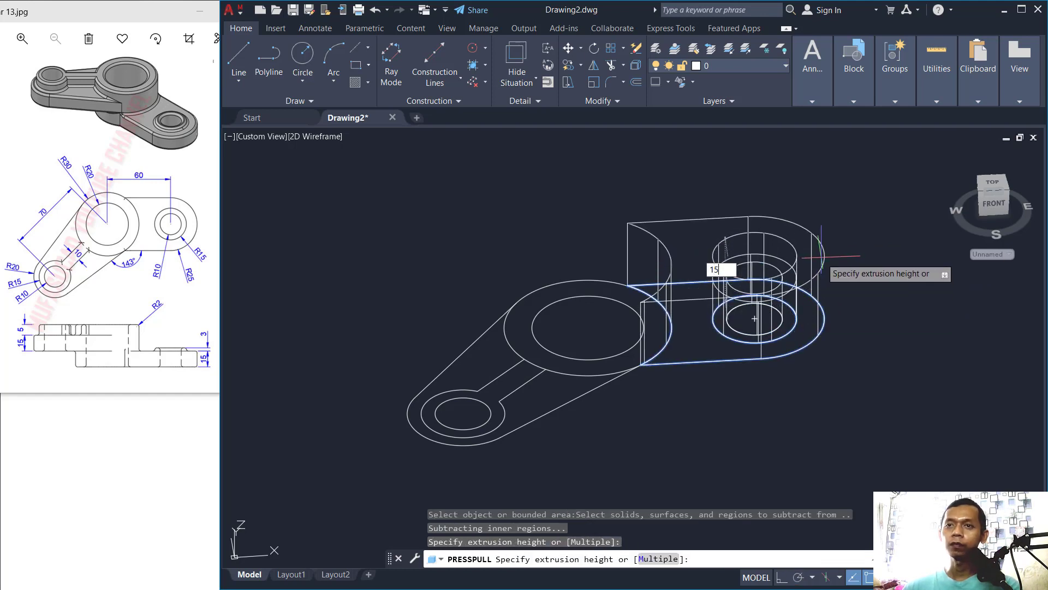
pyautogui.write('15')
pyautogui.press('Return')
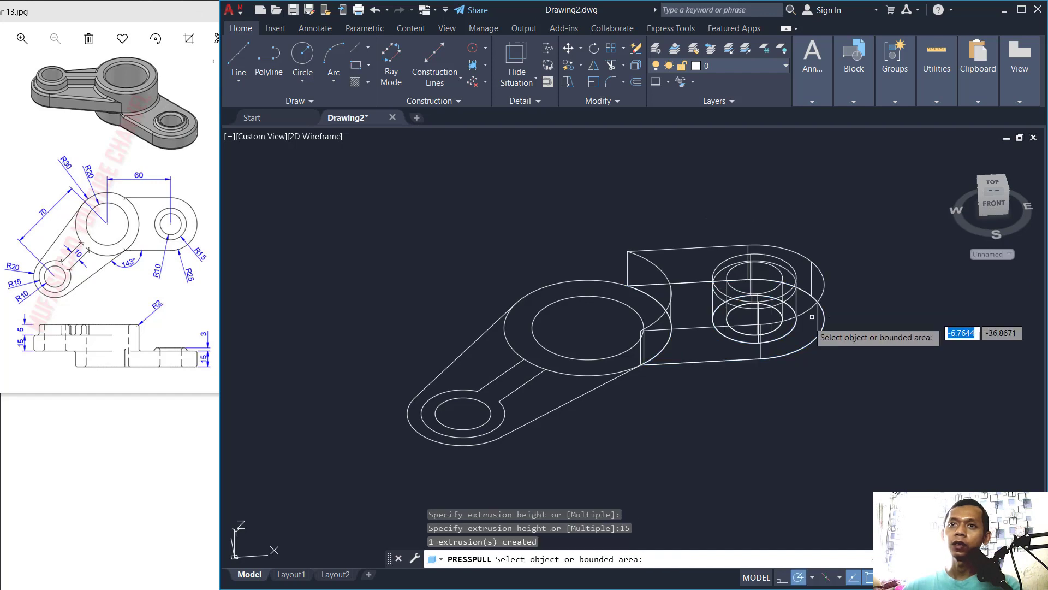
# Press-pull the large ring to 35, the left ring to 20 and the left arm to 15.
pyautogui.click(594, 363)
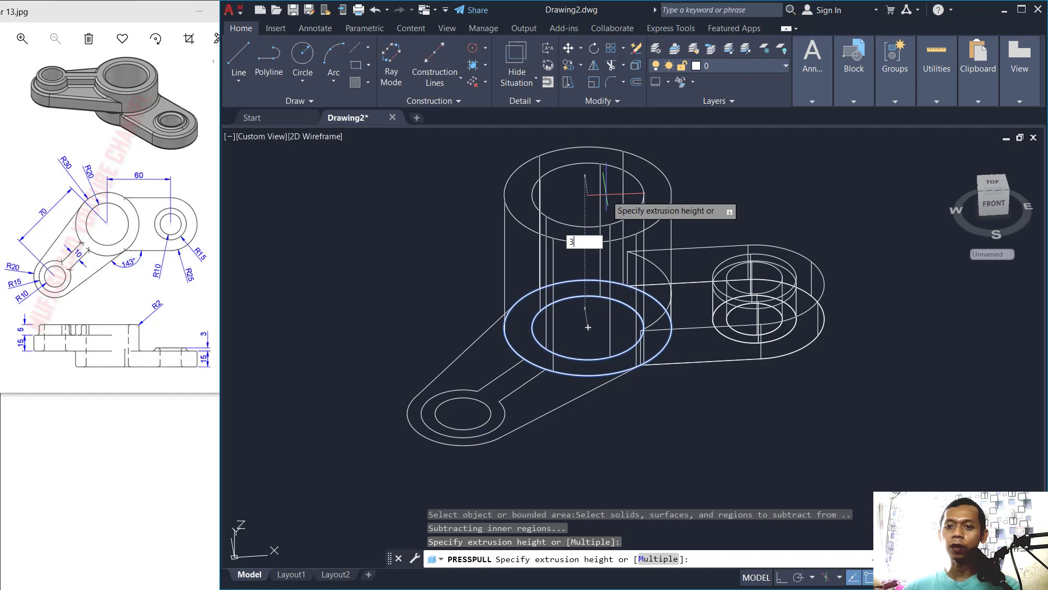
pyautogui.press('Return')
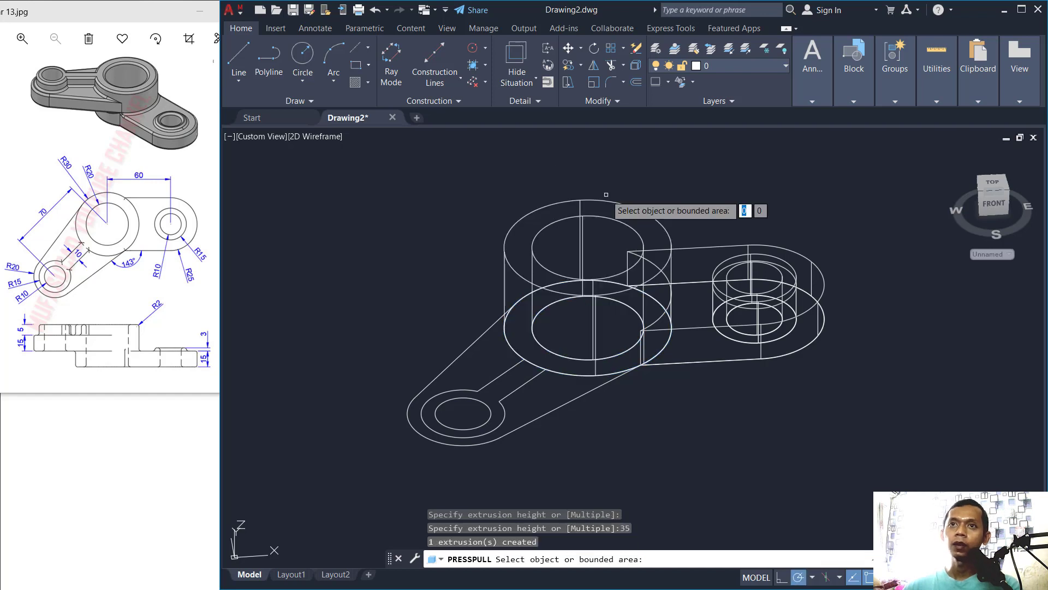
pyautogui.click(509, 383)
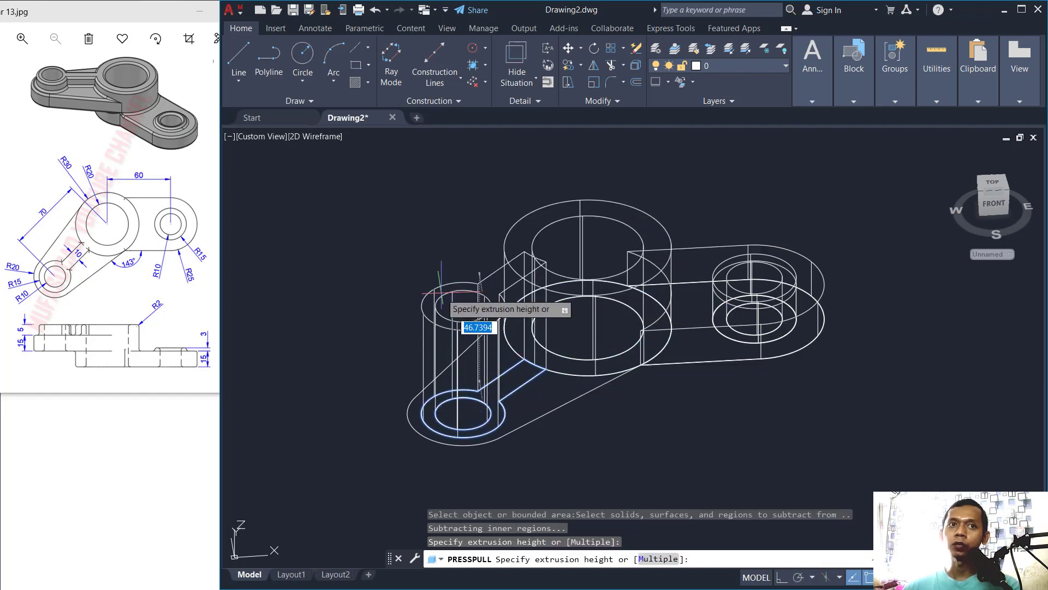
pyautogui.write('20')
pyautogui.press('Return')
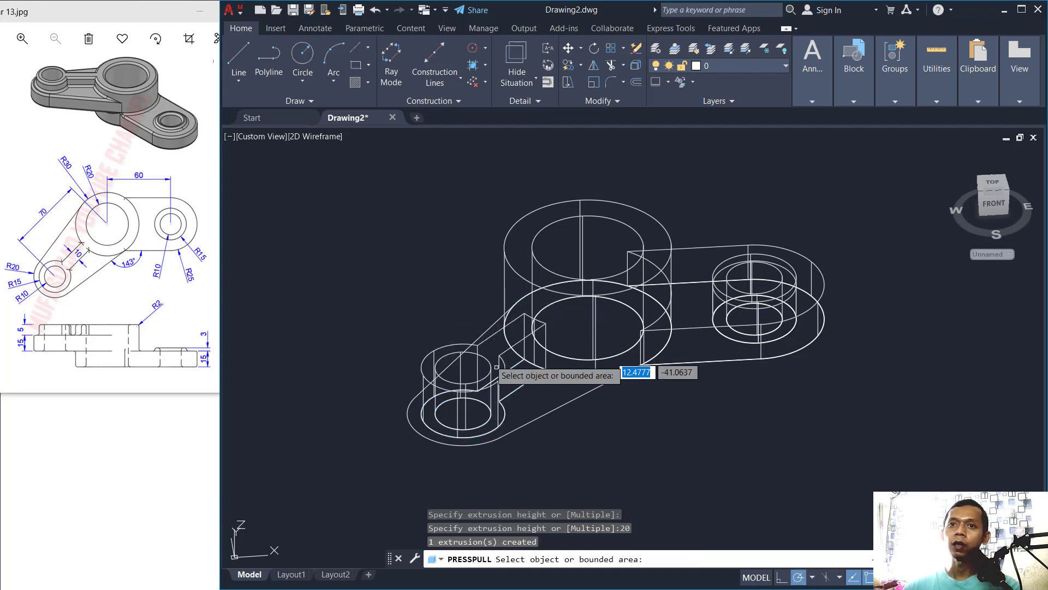
pyautogui.click(533, 401)
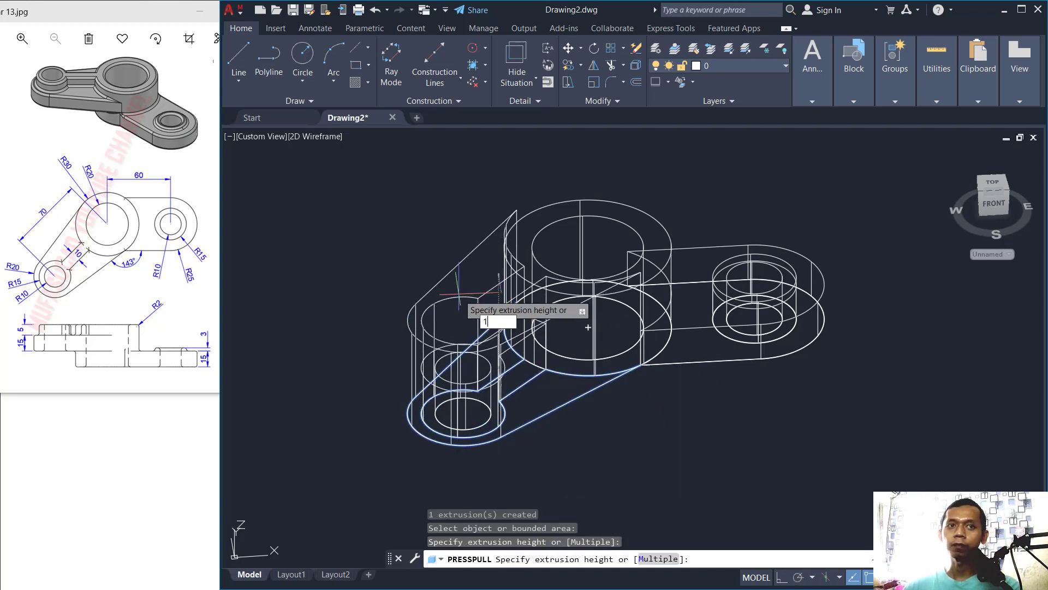
pyautogui.write('15')
pyautogui.press('Return')
pyautogui.press('Return')
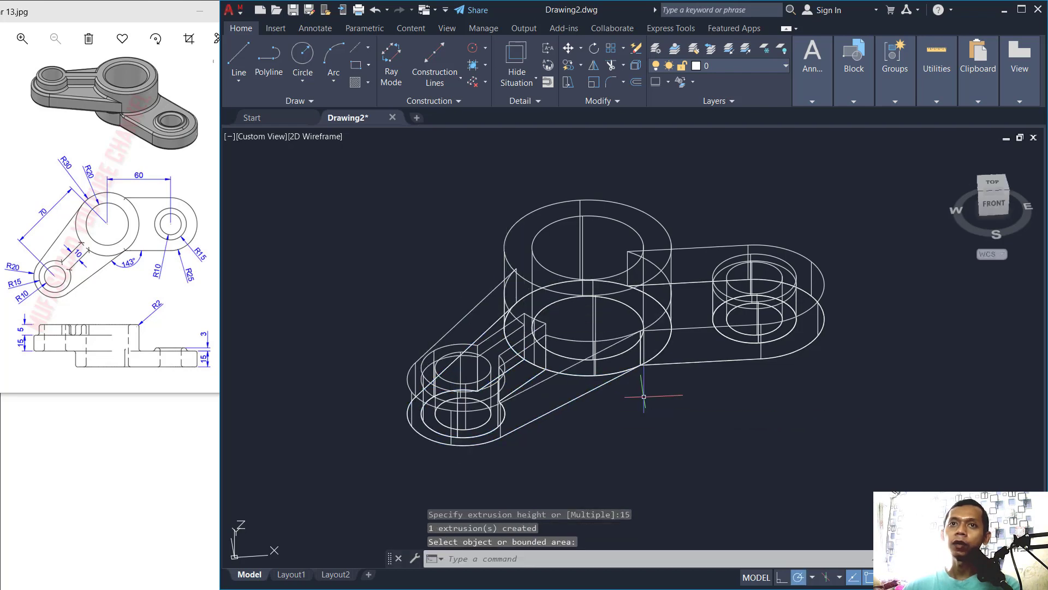
# Switch the visual style to Shaded with edges and orbit the model.
pyautogui.click(332, 138)
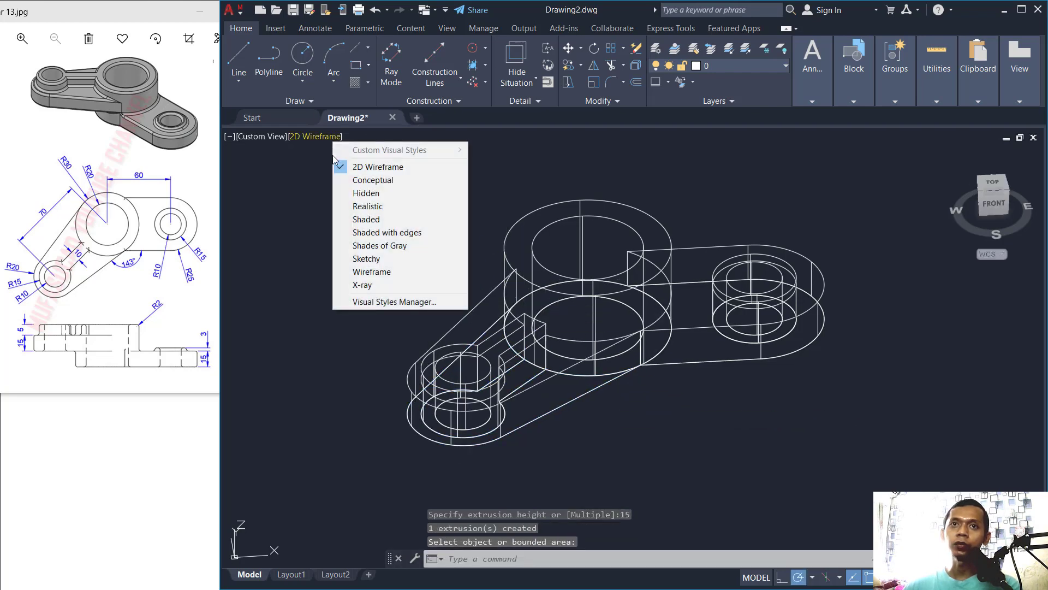
pyautogui.click(382, 231)
pyautogui.keyDown('shift'); pyautogui.moveTo(707, 280); pyautogui.dragTo(721, 339, button='middle'); pyautogui.keyUp('shift')
pyautogui.press('Escape')
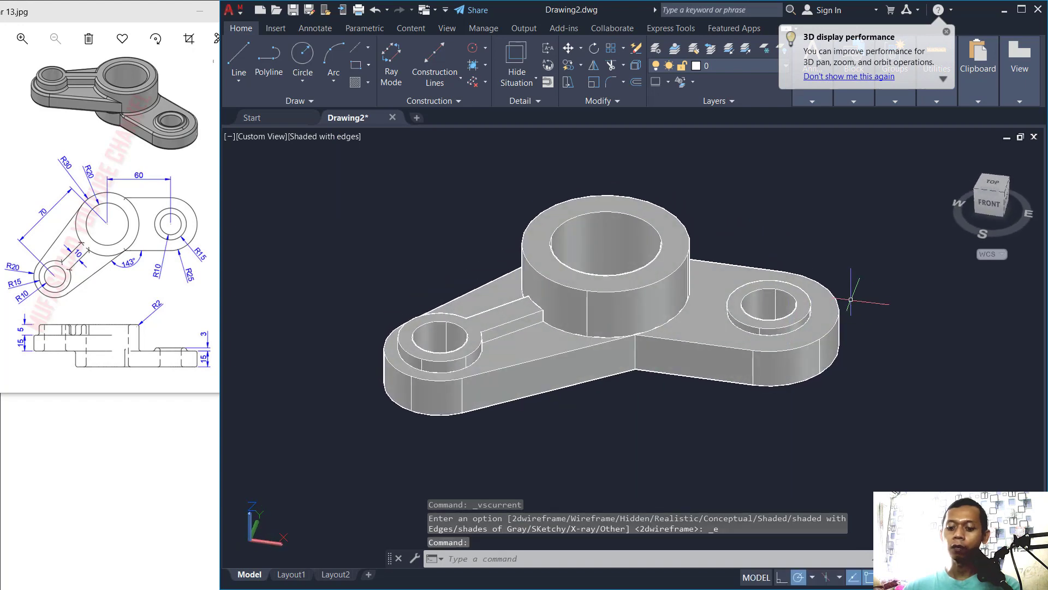
# Move the two left arm solids 20 units up along Z.
pyautogui.write('m')
pyautogui.press('Return')
pyautogui.click(424, 355)
pyautogui.click(403, 324)
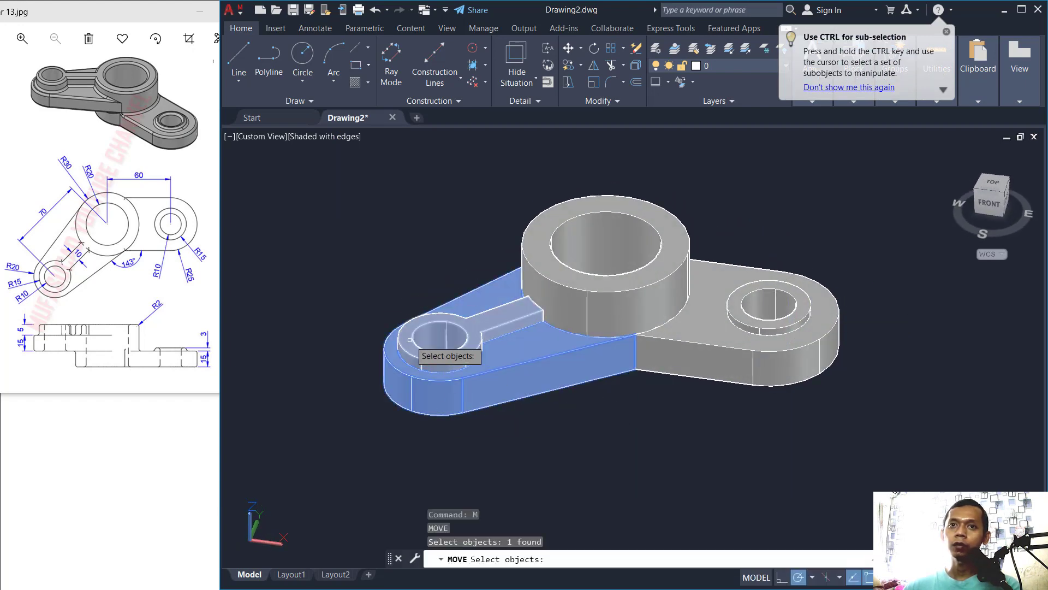
pyautogui.press('Return')
pyautogui.click(372, 292)
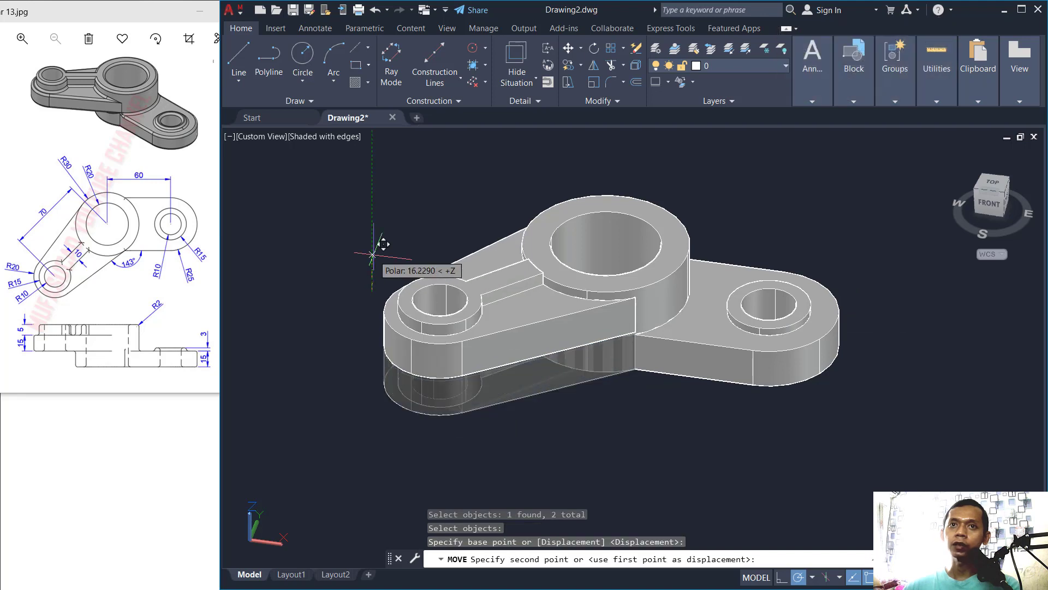
pyautogui.write('2')
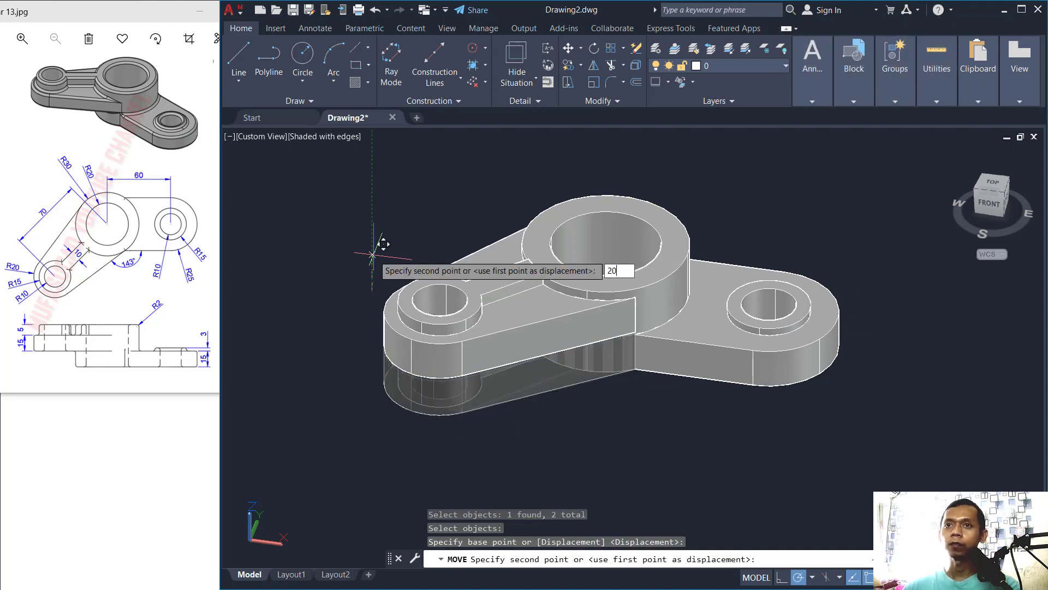
pyautogui.write('0')
pyautogui.press('Return')
# Union the right lobe, small boss and large cylinder into one solid.
pyautogui.moveTo(965, 369); pyautogui.dragTo(835, 325, button='middle')
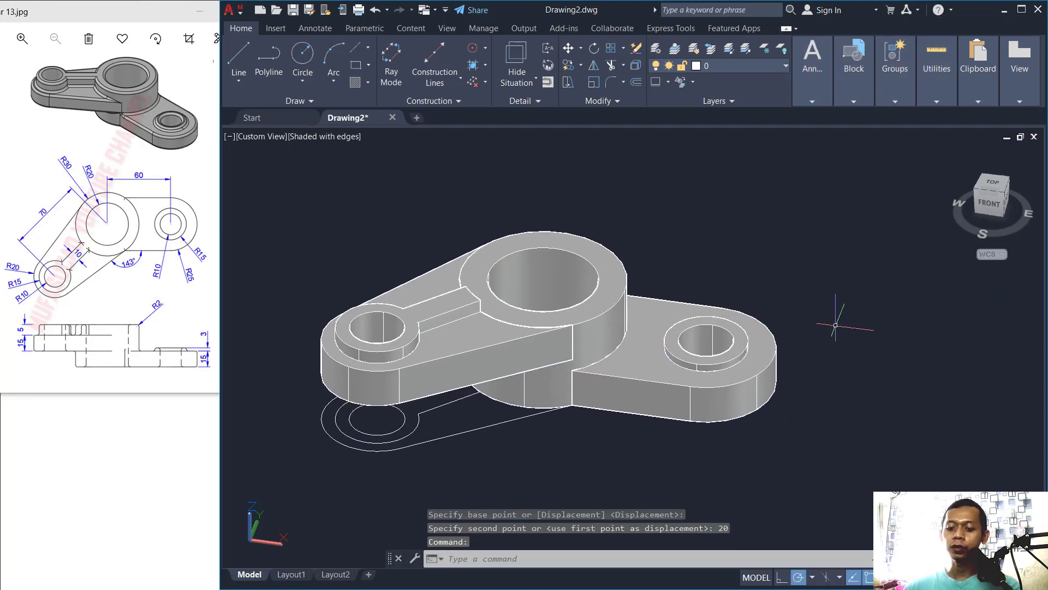
pyautogui.press('Return')
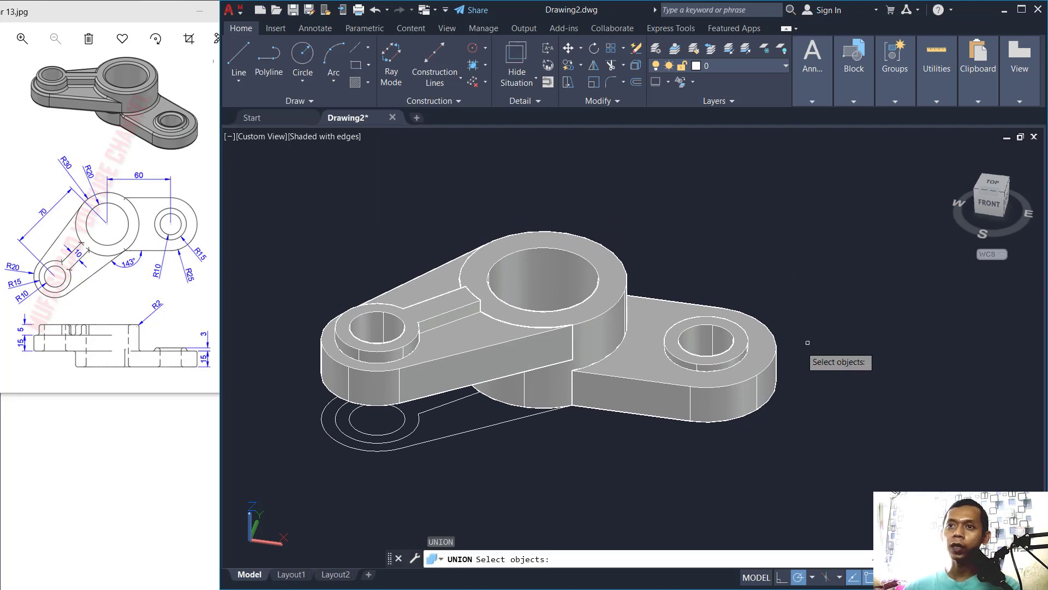
pyautogui.click(719, 393)
pyautogui.click(695, 360)
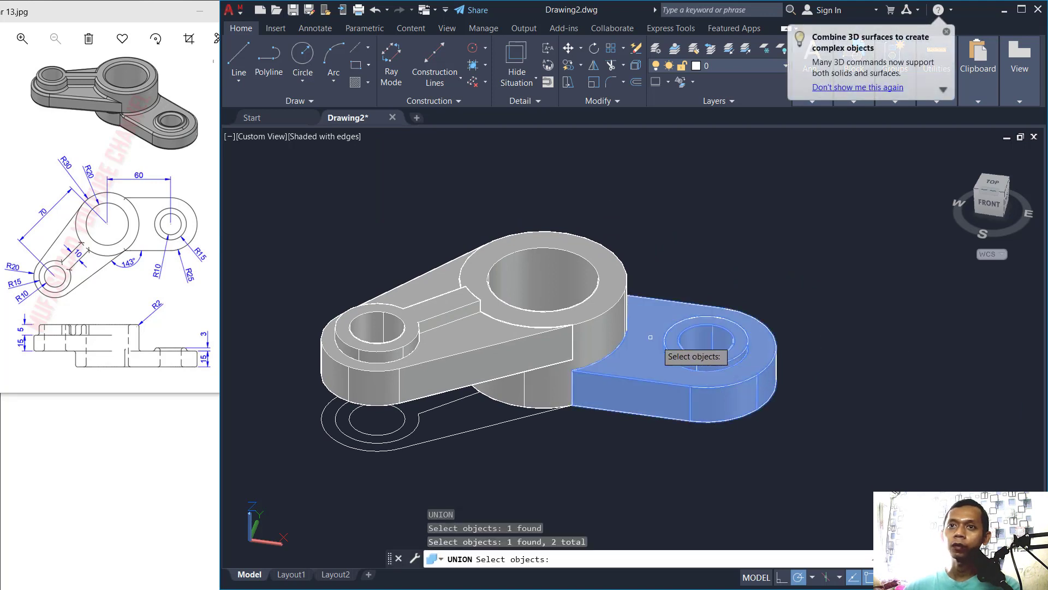
pyautogui.click(617, 320)
pyautogui.press('Return')
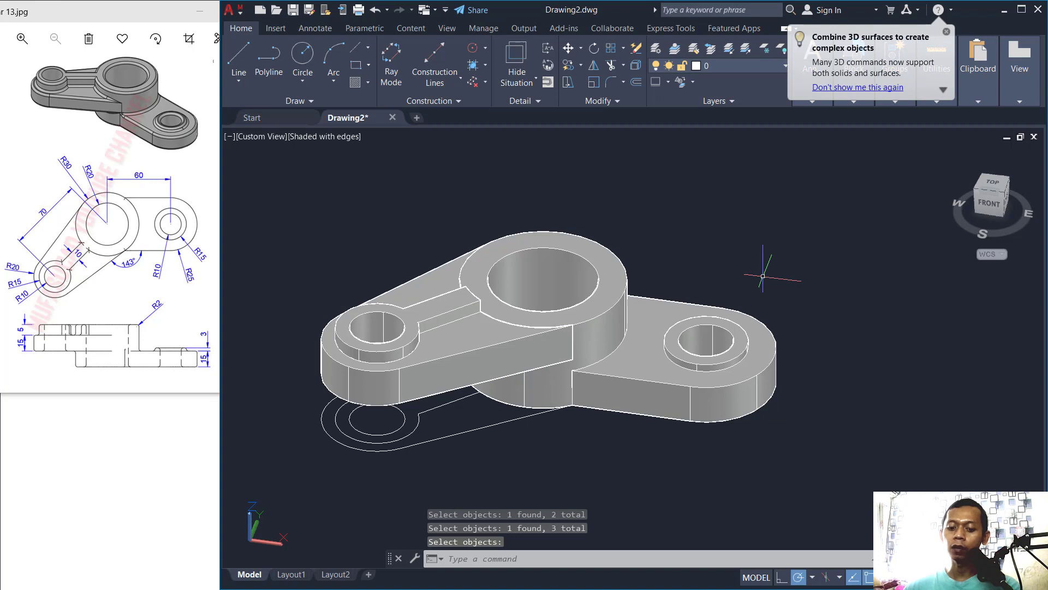
# Start FILLETEDGE and select the right lobe's edge and its bottom and top outline loops.
pyautogui.write('fill')
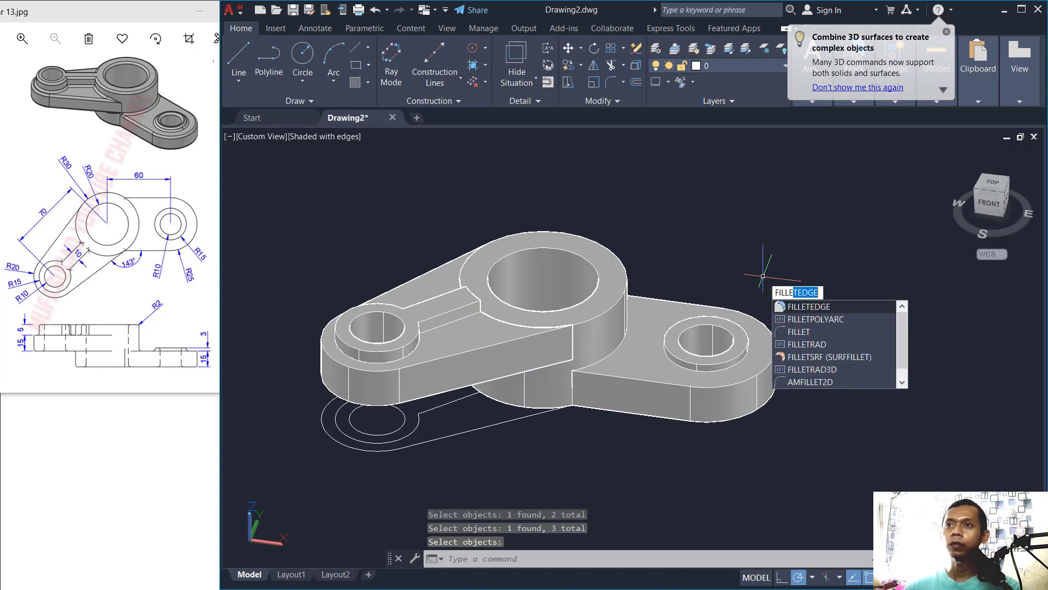
pyautogui.press('Return')
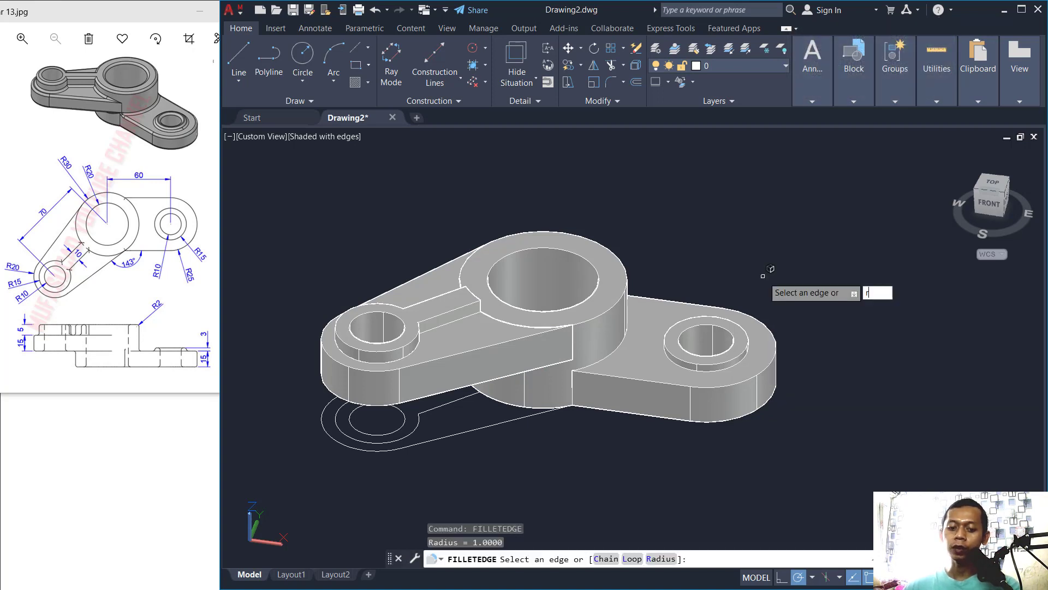
pyautogui.press('Return')
pyautogui.press('Return')
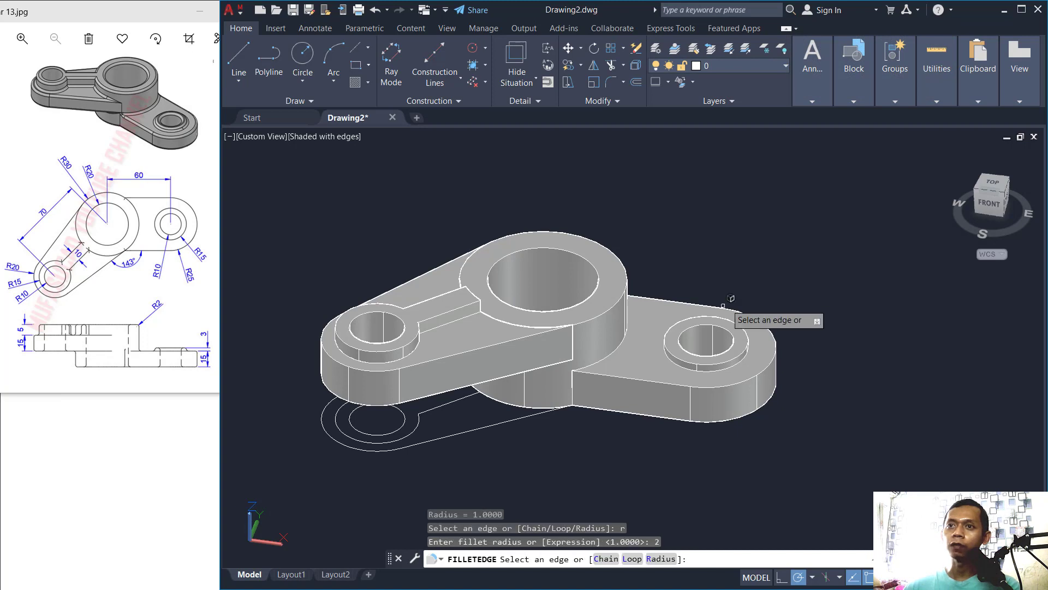
pyautogui.click(642, 380)
pyautogui.rightClick(716, 259)
pyautogui.click(751, 325)
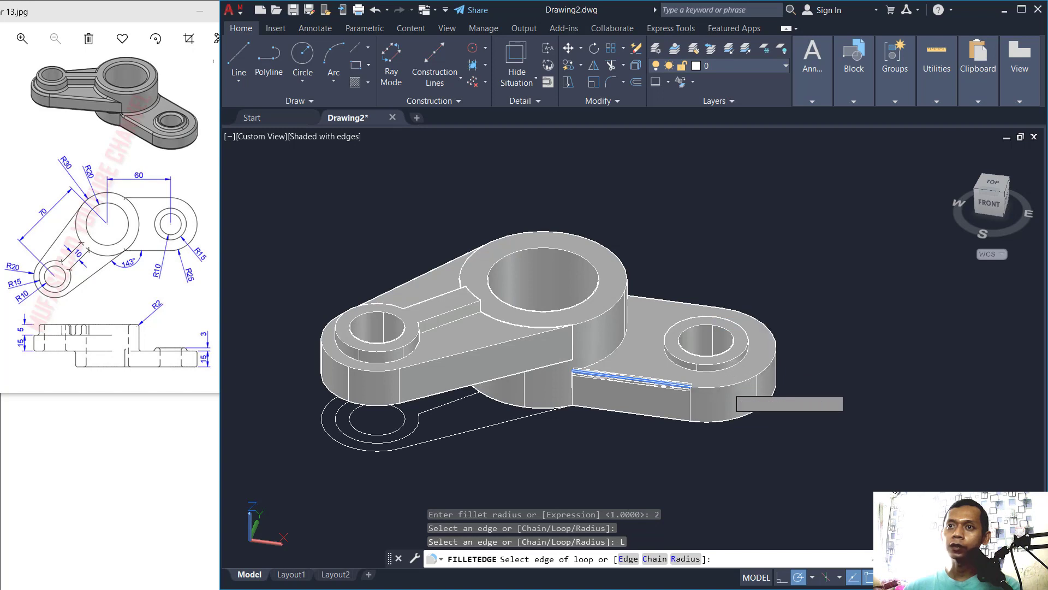
pyautogui.click(737, 386)
pyautogui.click(762, 434)
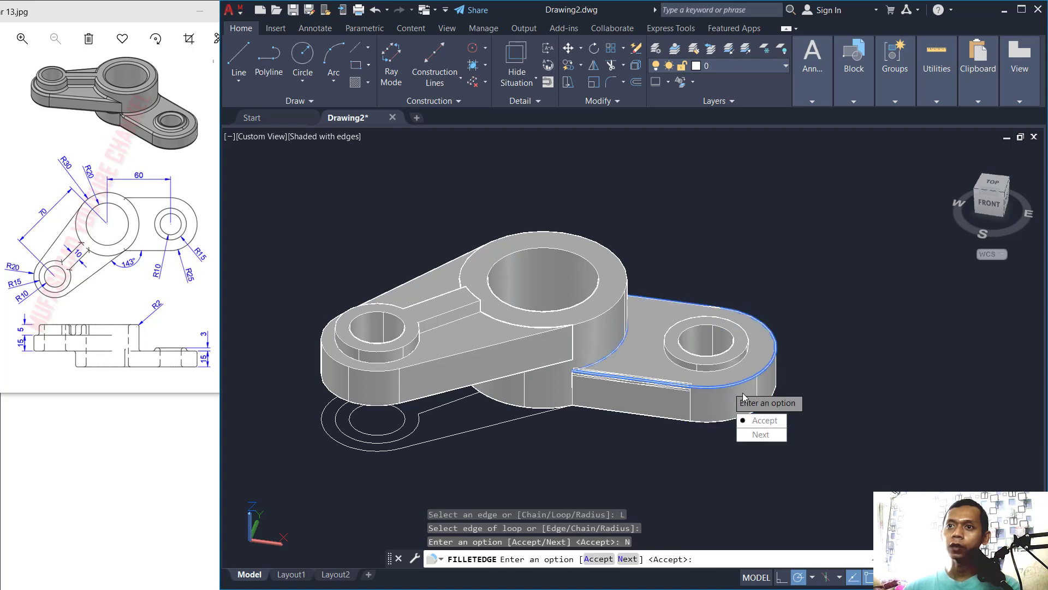
pyautogui.click(757, 421)
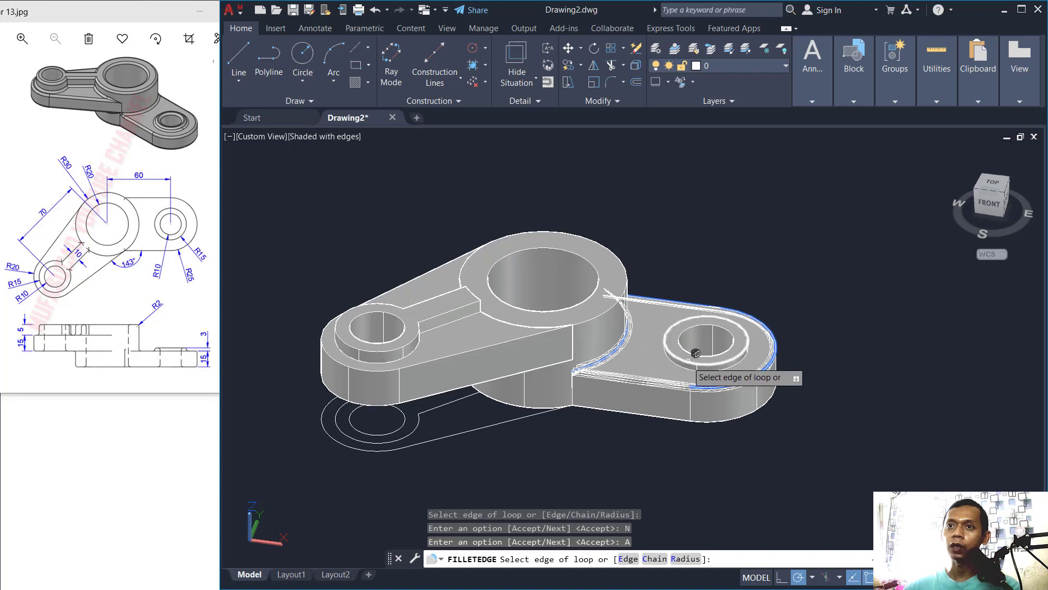
# Add the right boss's two loops and hole edge, then apply fillets to all eight edges.
pyautogui.scroll(2, 698, 345)
pyautogui.scroll(2, 697, 345)
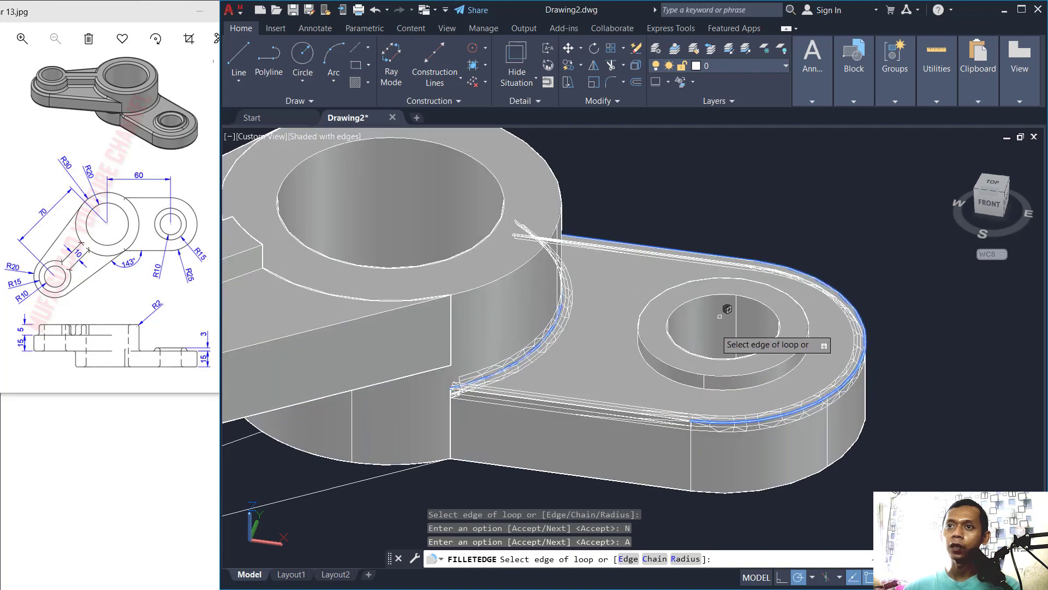
pyautogui.click(723, 389)
pyautogui.click(757, 425)
pyautogui.click(727, 386)
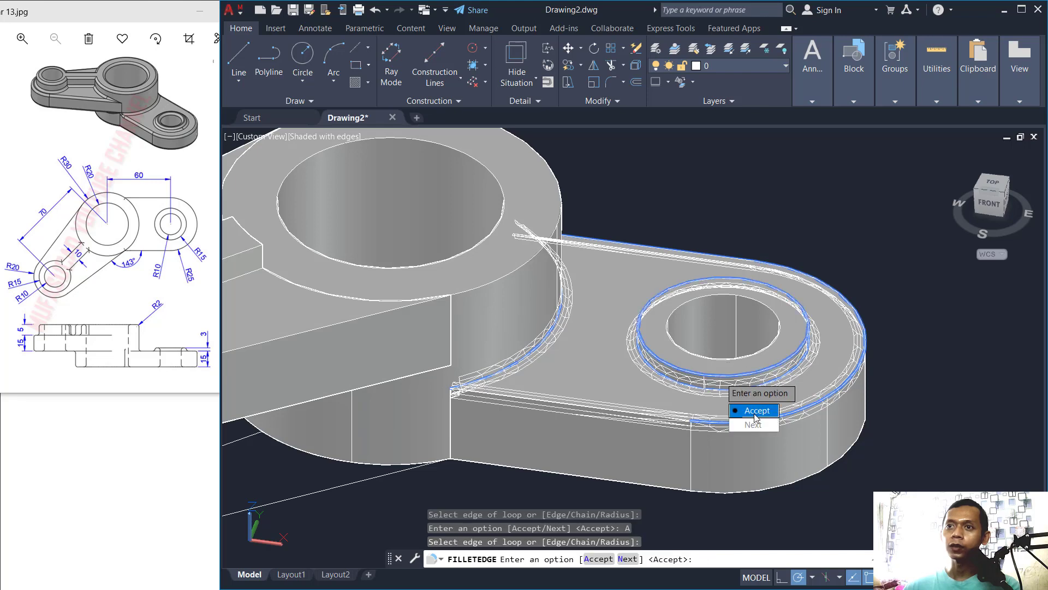
pyautogui.click(754, 407)
pyautogui.click(711, 363)
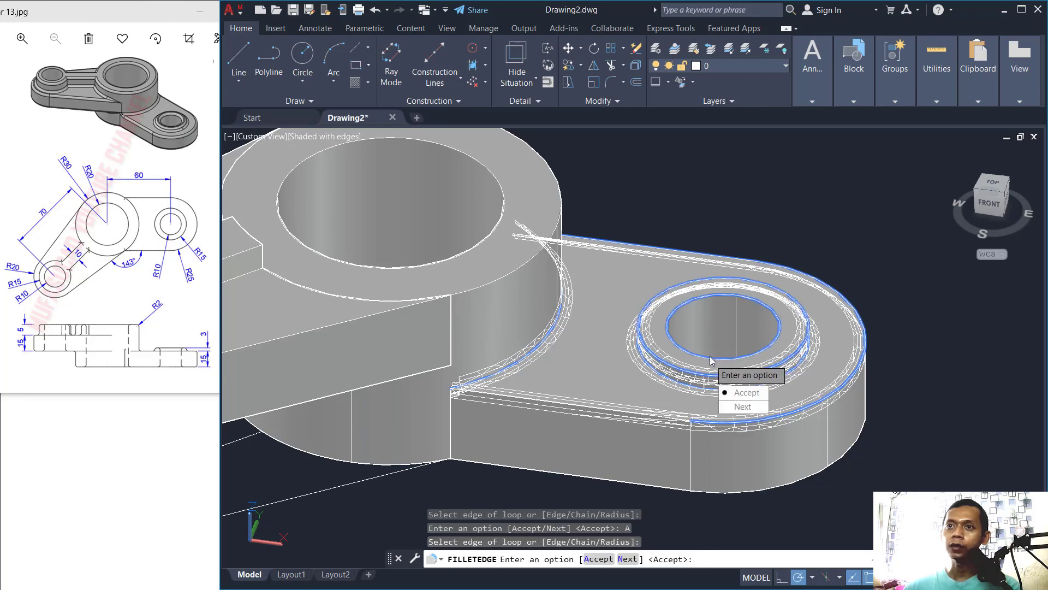
pyautogui.click(741, 399)
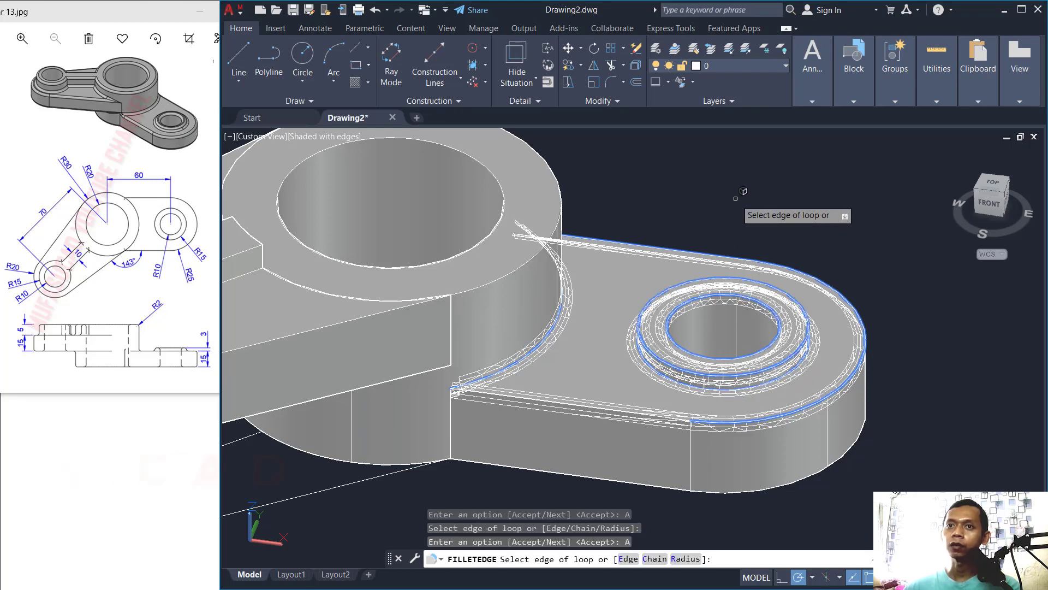
pyautogui.press('Return')
pyautogui.press('Return')
pyautogui.scroll(-2, 729, 217)
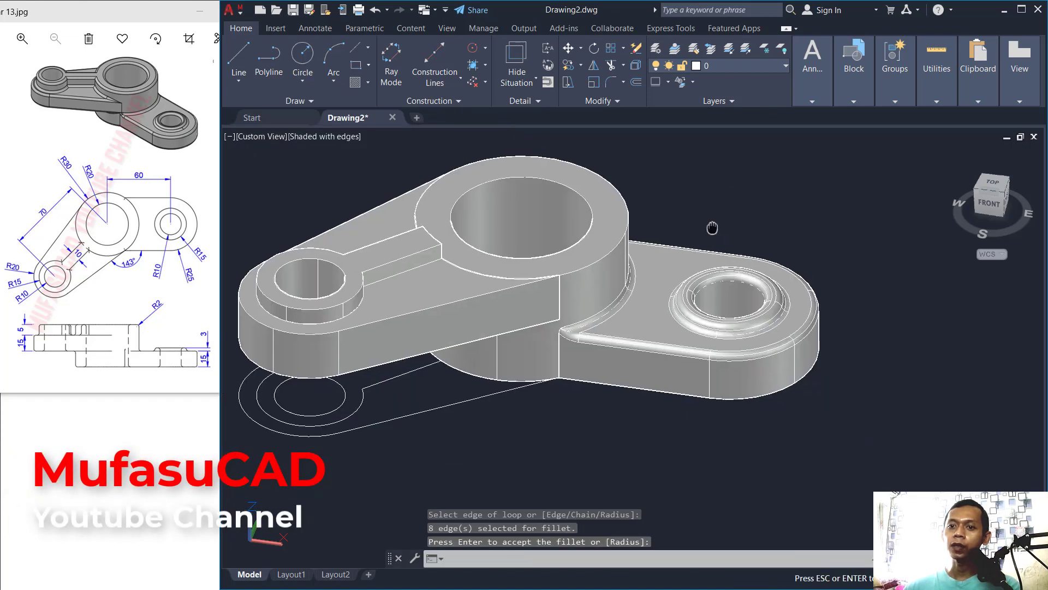
# Move the left boss arm and right boss ring 5 units down along Z.
pyautogui.write('uni')
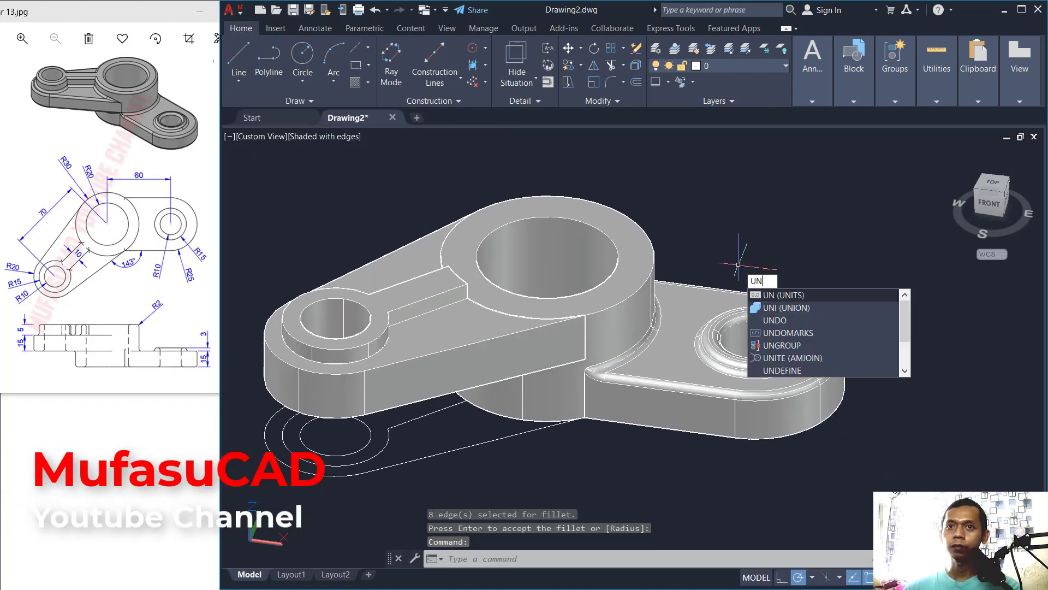
pyautogui.press('Escape')
pyautogui.keyDown('shift'); pyautogui.moveTo(740, 270); pyautogui.dragTo(703, 231, button='middle'); pyautogui.keyUp('shift')
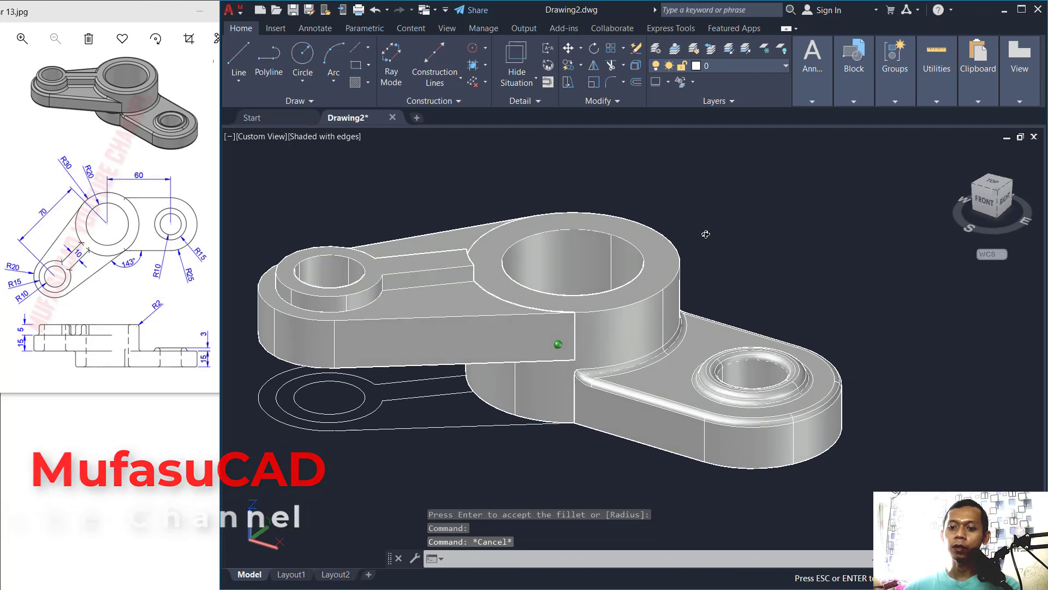
pyautogui.write('m')
pyautogui.press('Return')
pyautogui.click(352, 269)
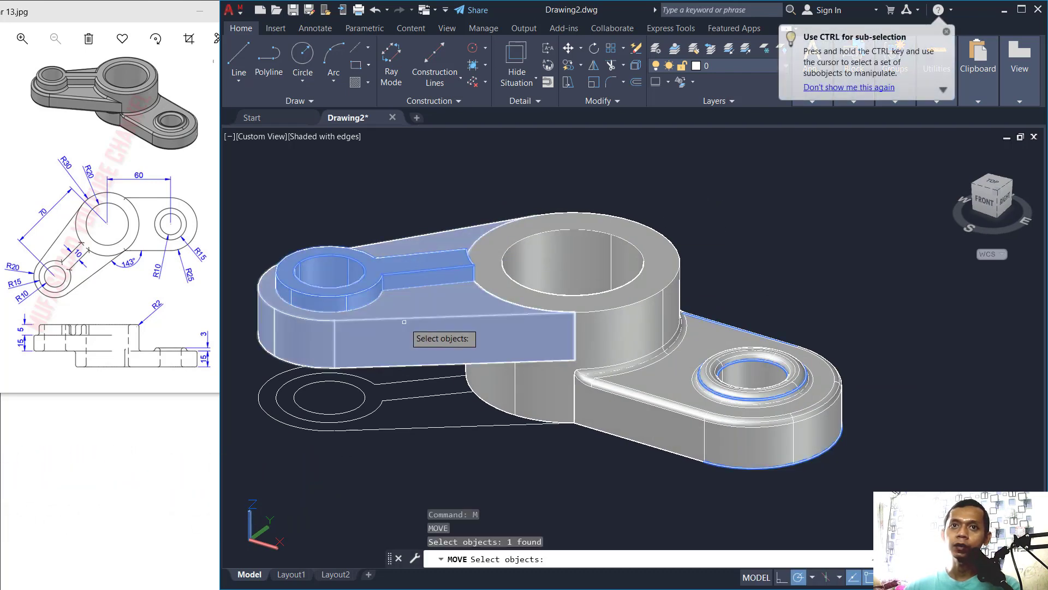
pyautogui.click(446, 305)
pyautogui.press('Return')
pyautogui.click(800, 172)
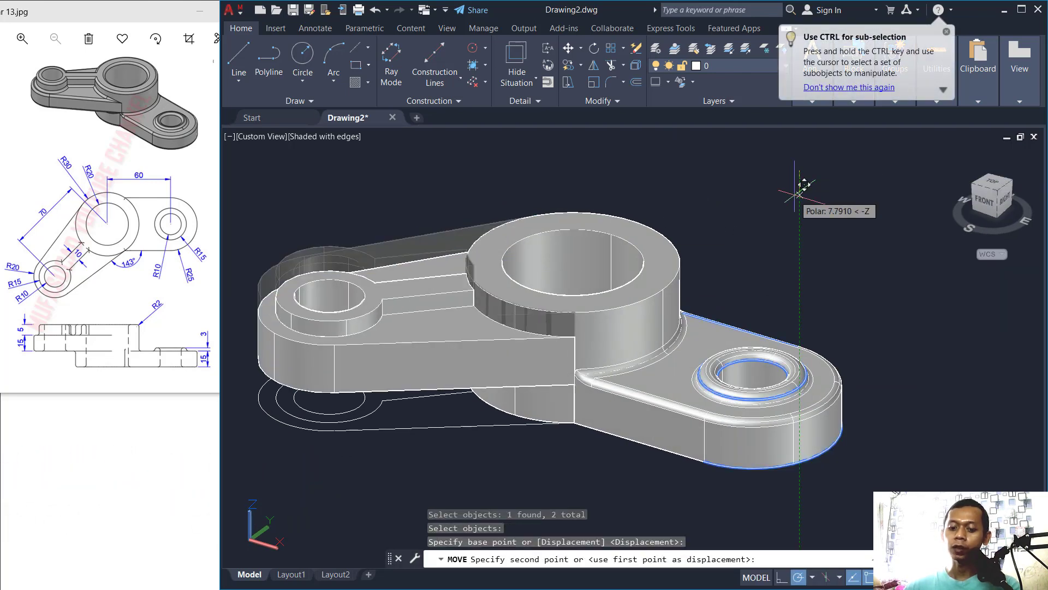
pyautogui.write('5')
pyautogui.press('Return')
# Union the main plate, left boss arm and third solid into one bracket solid.
pyautogui.keyDown('shift'); pyautogui.moveTo(664, 216); pyautogui.dragTo(713, 220, button='middle'); pyautogui.keyUp('shift')
pyautogui.write('uni')
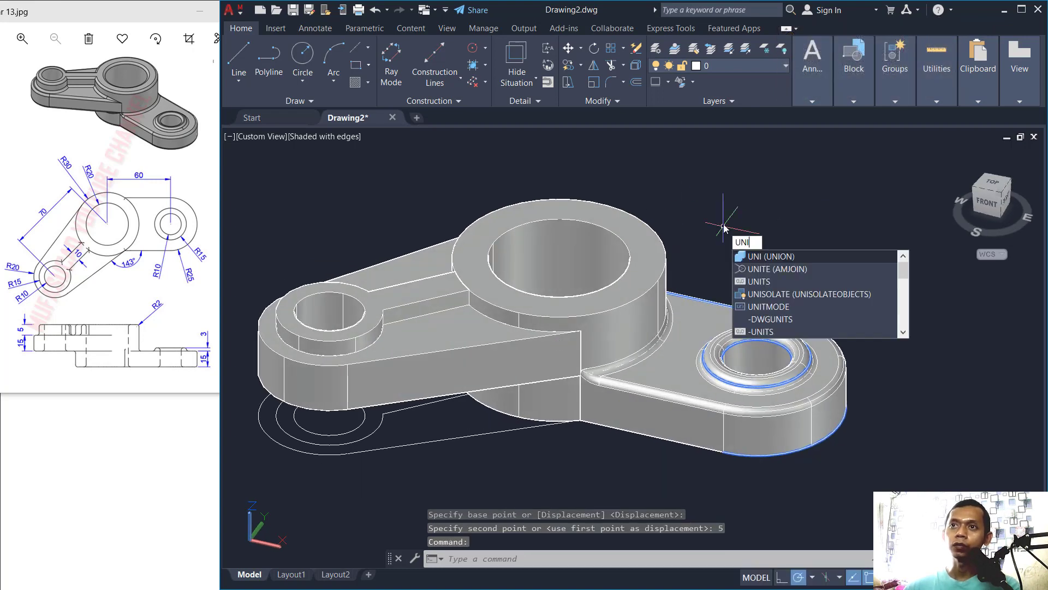
pyautogui.press('Return')
pyautogui.click(581, 320)
pyautogui.click(524, 358)
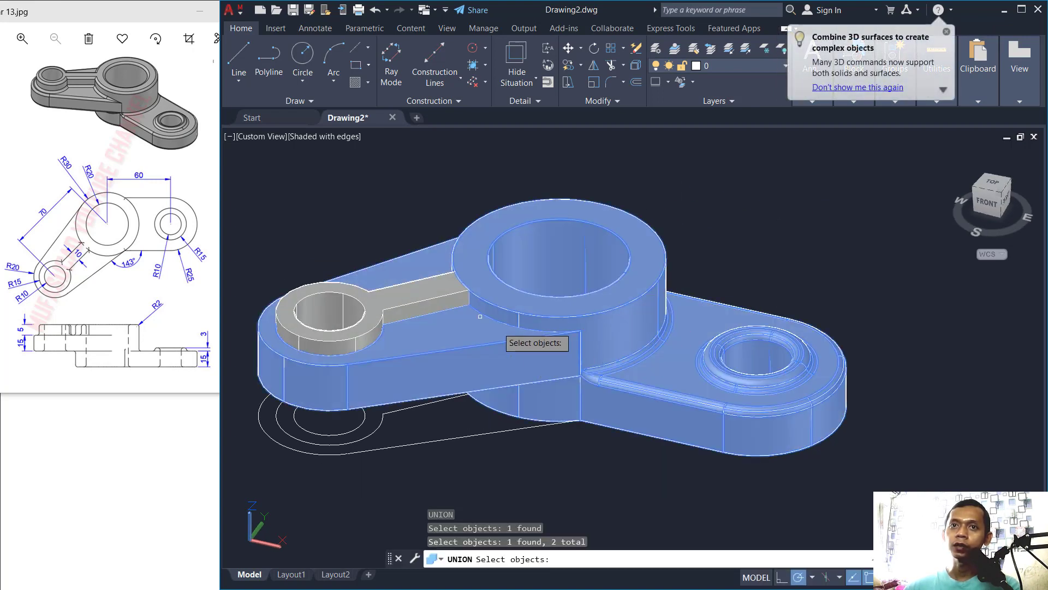
pyautogui.click(437, 289)
pyautogui.press('Return')
pyautogui.moveTo(726, 216); pyautogui.dragTo(774, 218, button='middle')
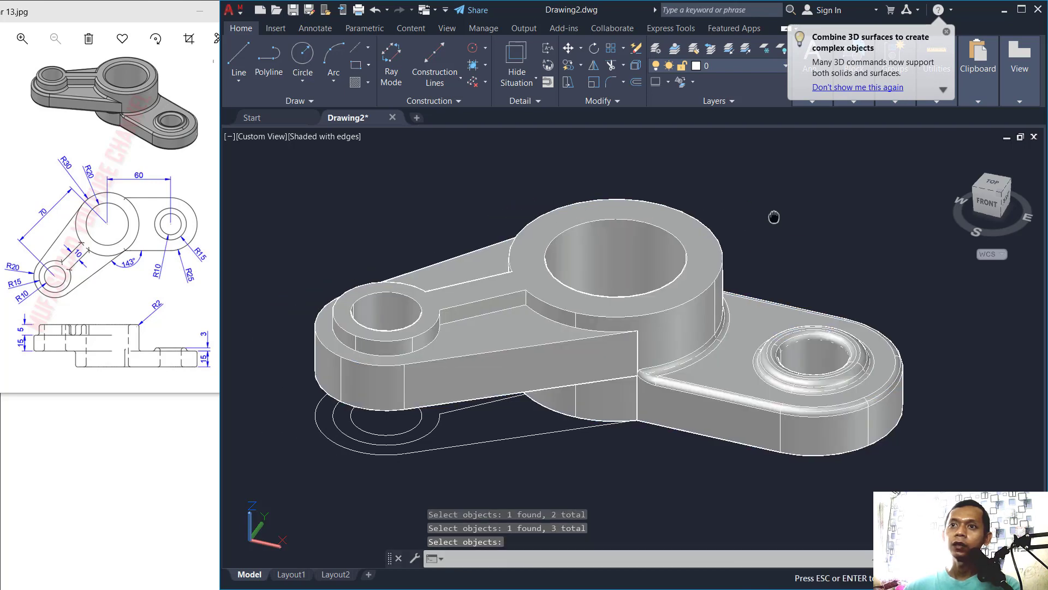
# Start FILLETEDGE with radius 2 and select the central boss hole and outer top edges.
pyautogui.write('filletedge')
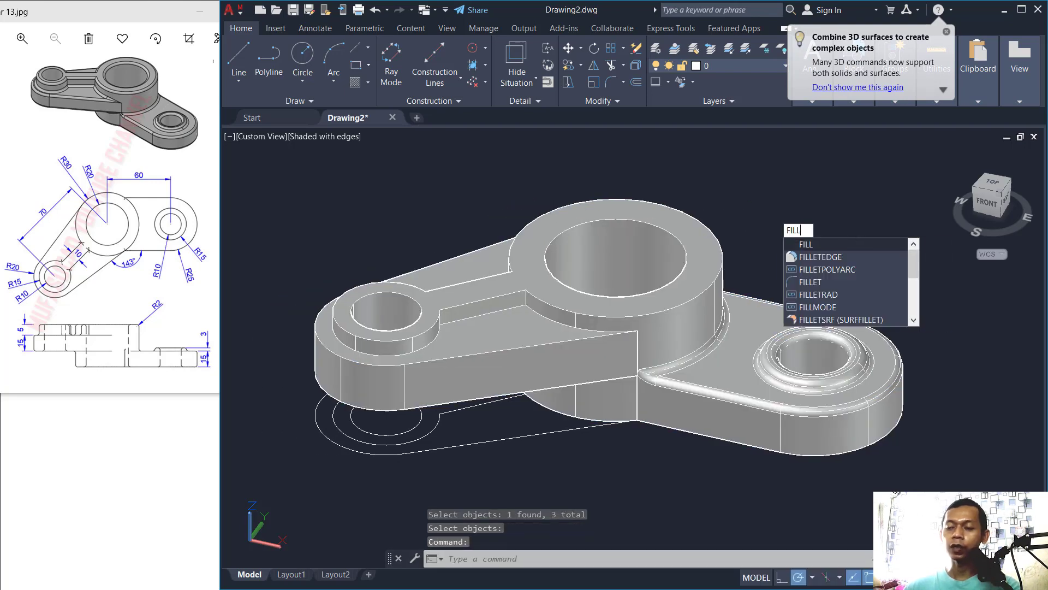
pyautogui.press('Return')
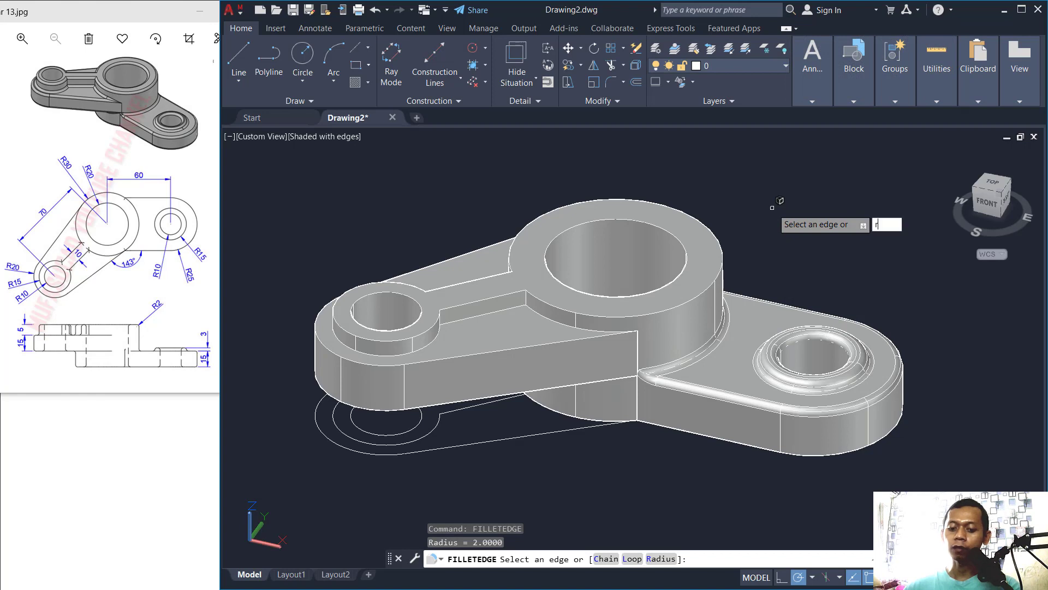
pyautogui.write('r')
pyautogui.press('Return')
pyautogui.press('Return')
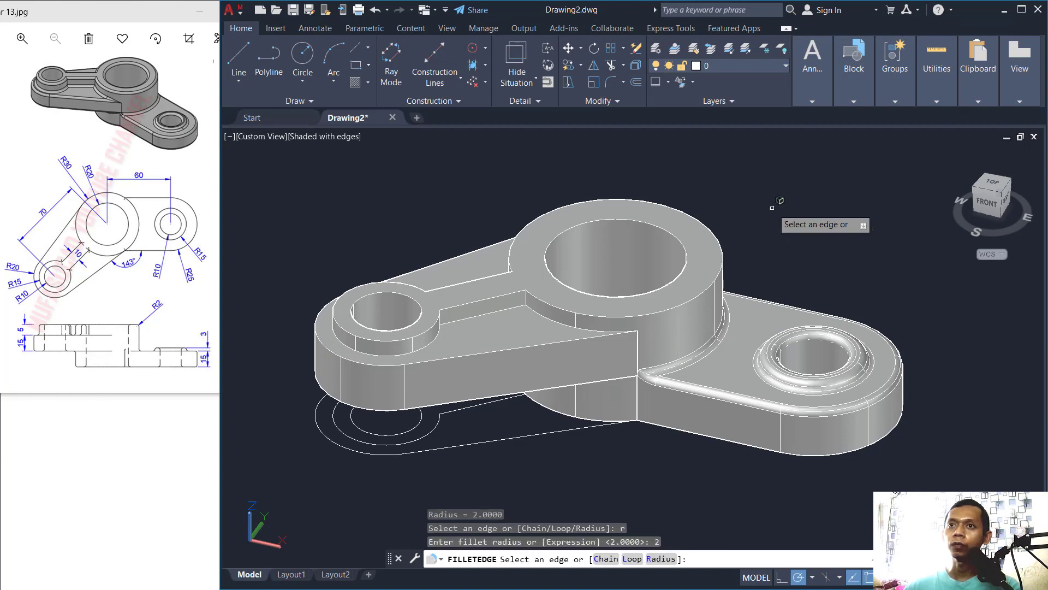
pyautogui.click(676, 278)
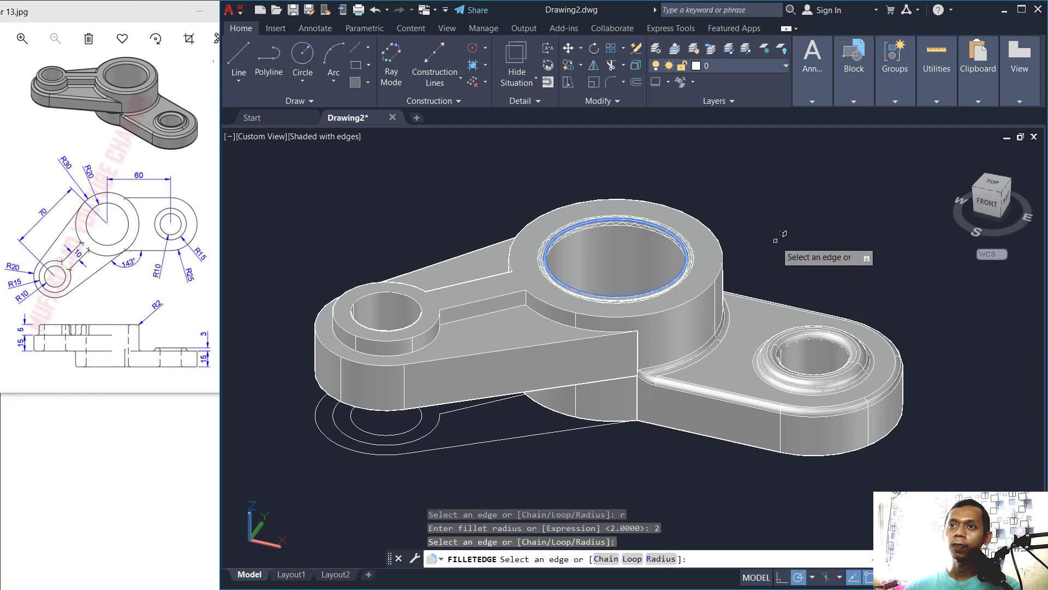
pyautogui.click(723, 267)
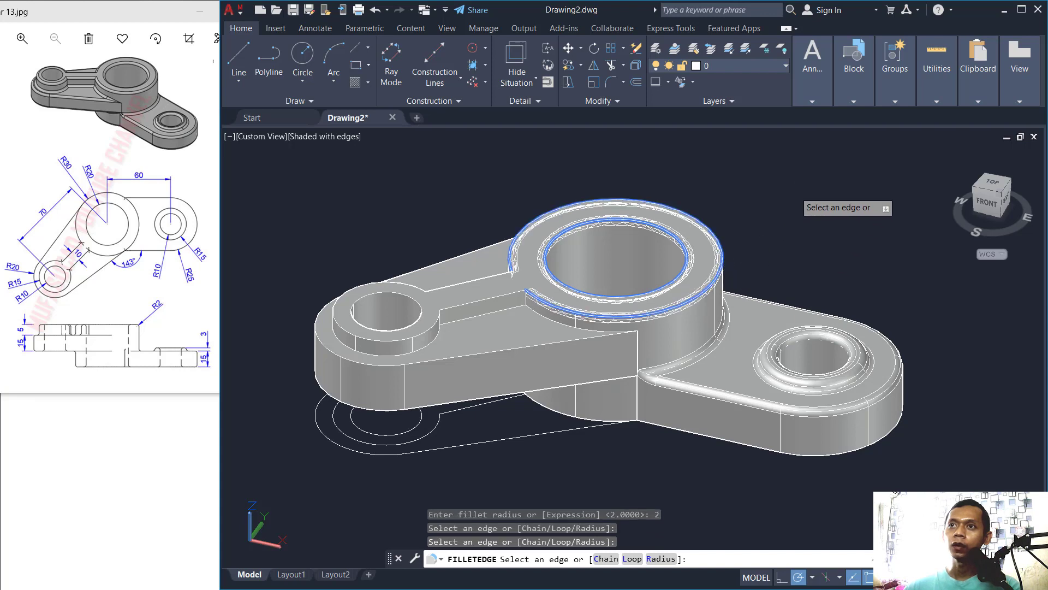
pyautogui.rightClick(798, 190)
pyautogui.click(825, 256)
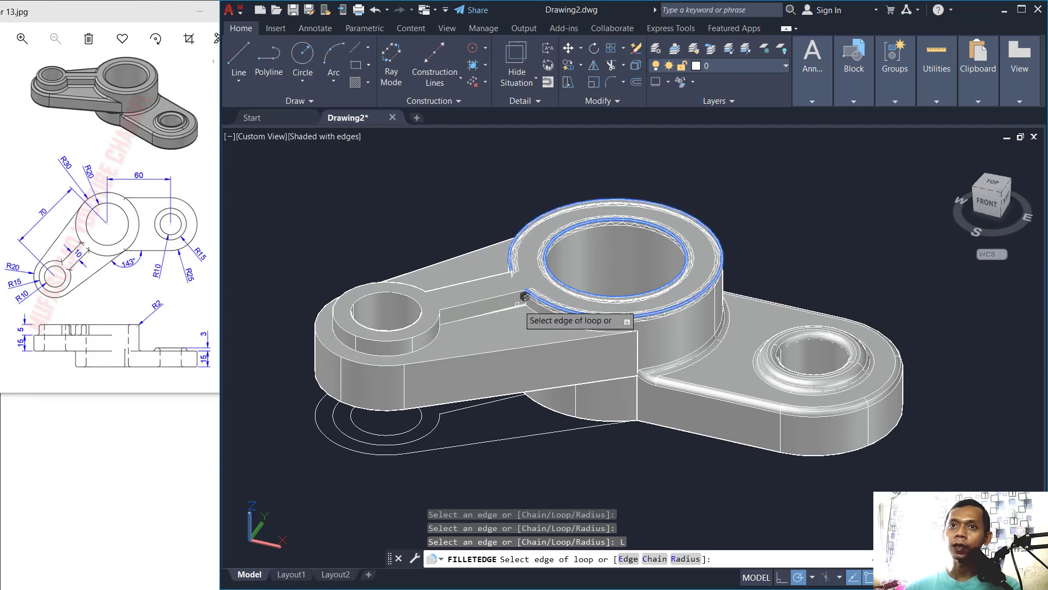
# Add edge loops around the web, left boss outline and left boss hole, then apply all fifteen fillets.
pyautogui.click(498, 300)
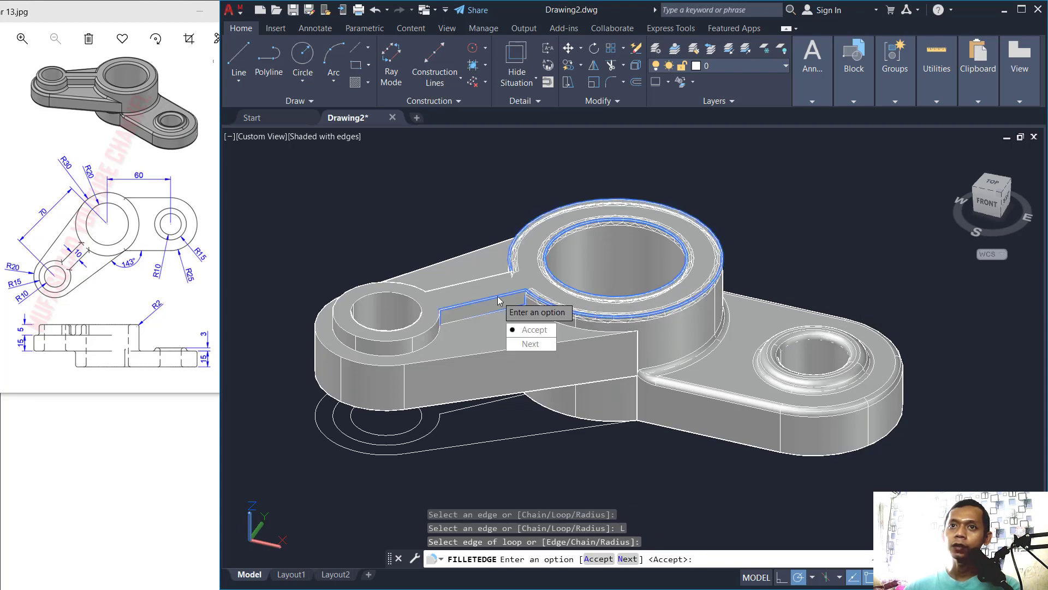
pyautogui.click(523, 344)
pyautogui.press('Return')
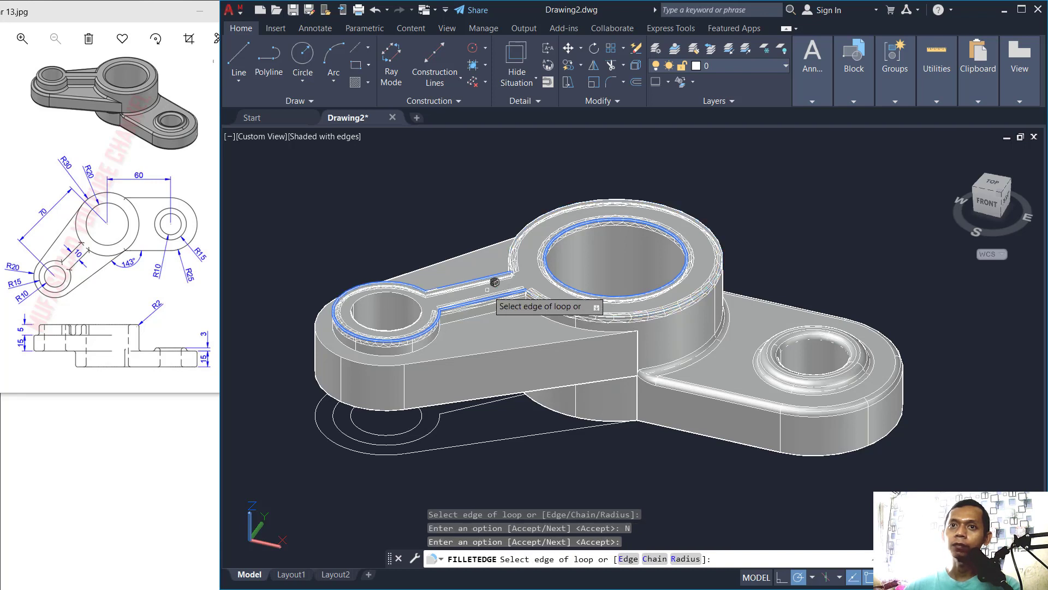
pyautogui.click(496, 306)
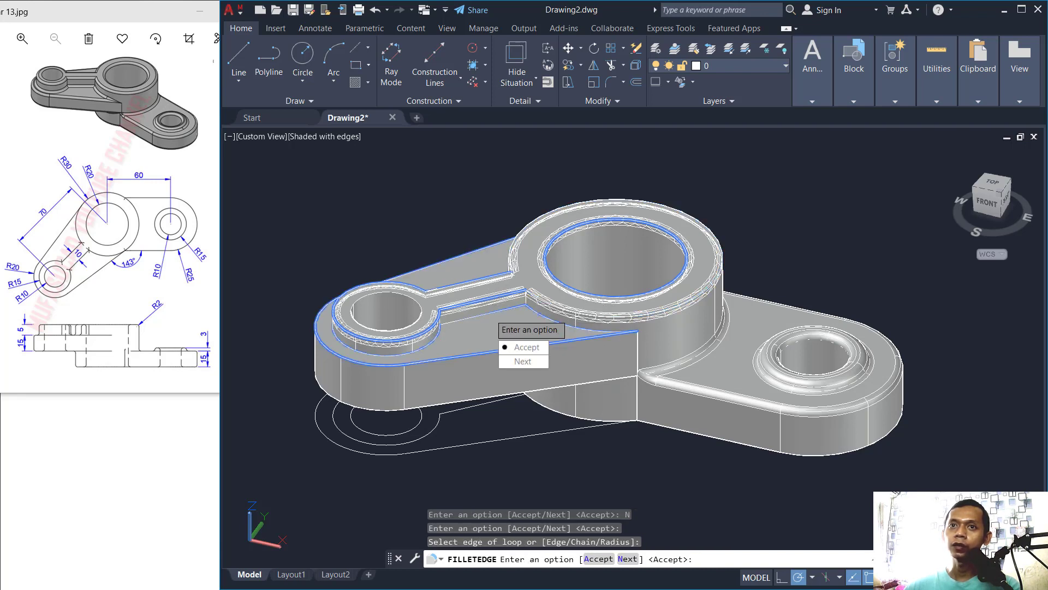
pyautogui.click(525, 348)
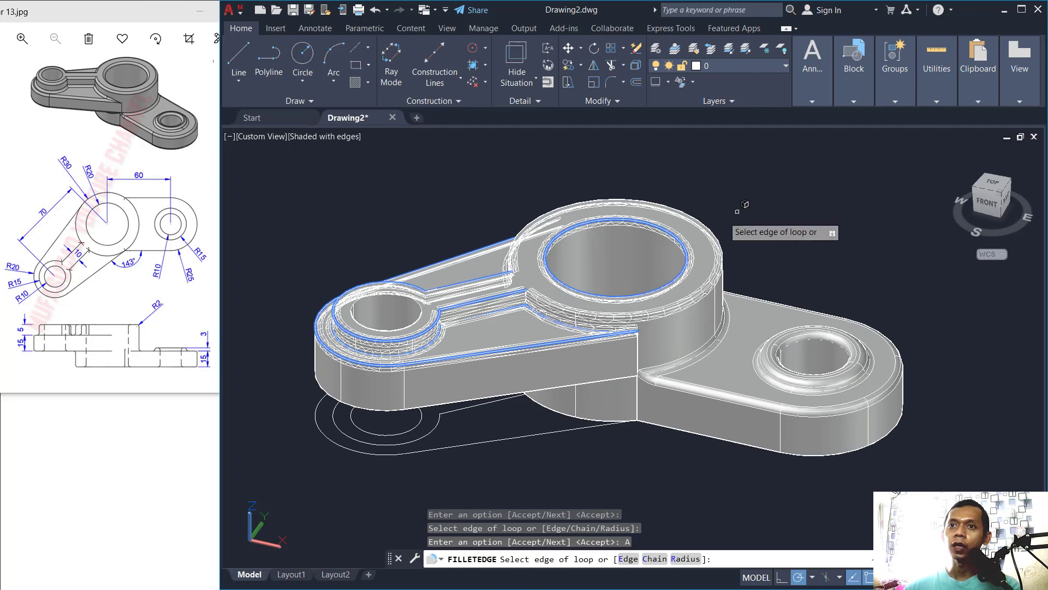
pyautogui.click(395, 330)
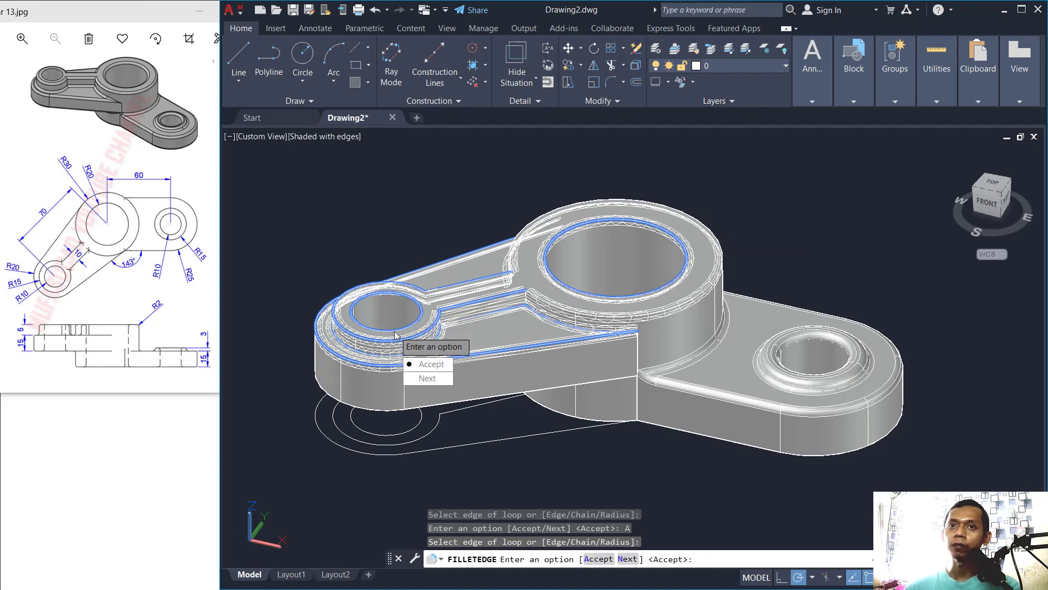
pyautogui.click(429, 365)
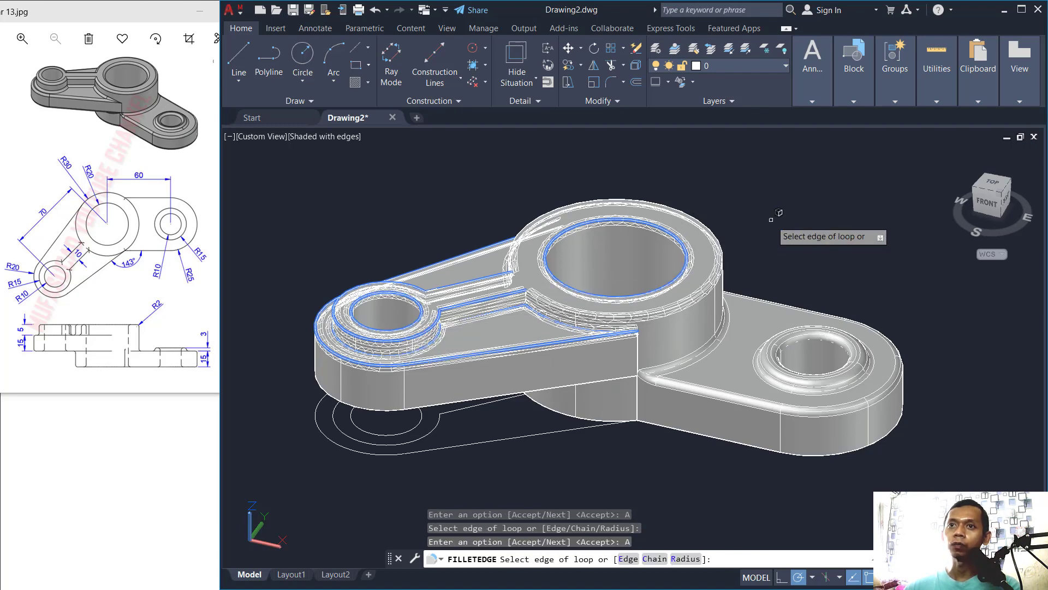
pyautogui.press('Return')
pyautogui.press('Return')
pyautogui.scroll(-3, 775, 213)
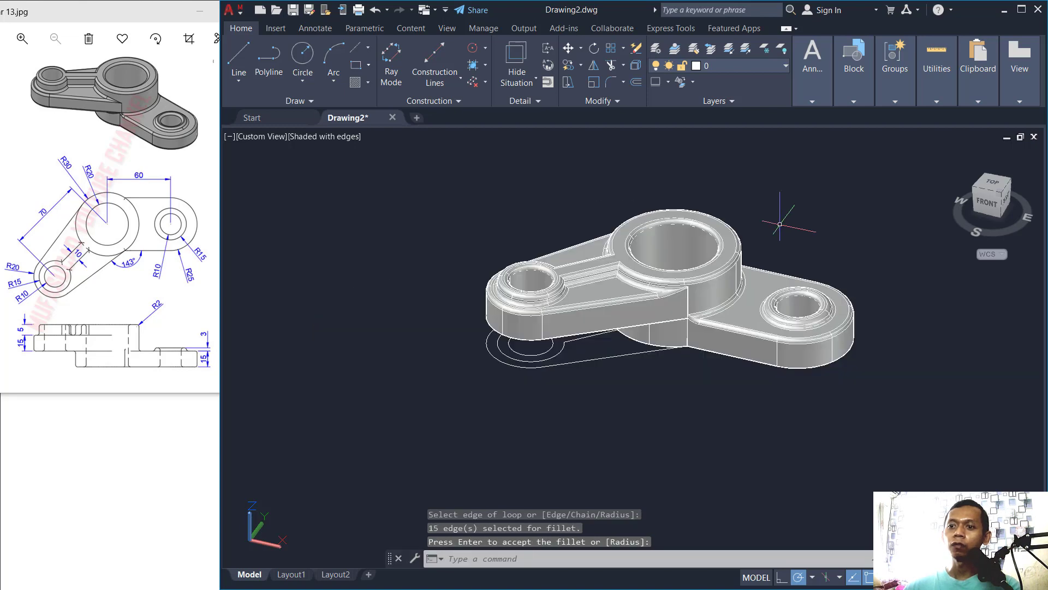
# Move the bracket solid to the right, clear of the 2D outline.
pyautogui.scroll(1, 740, 265)
pyautogui.scroll(-2, 759, 276)
pyautogui.write('m')
pyautogui.press('Return')
pyautogui.click(692, 289)
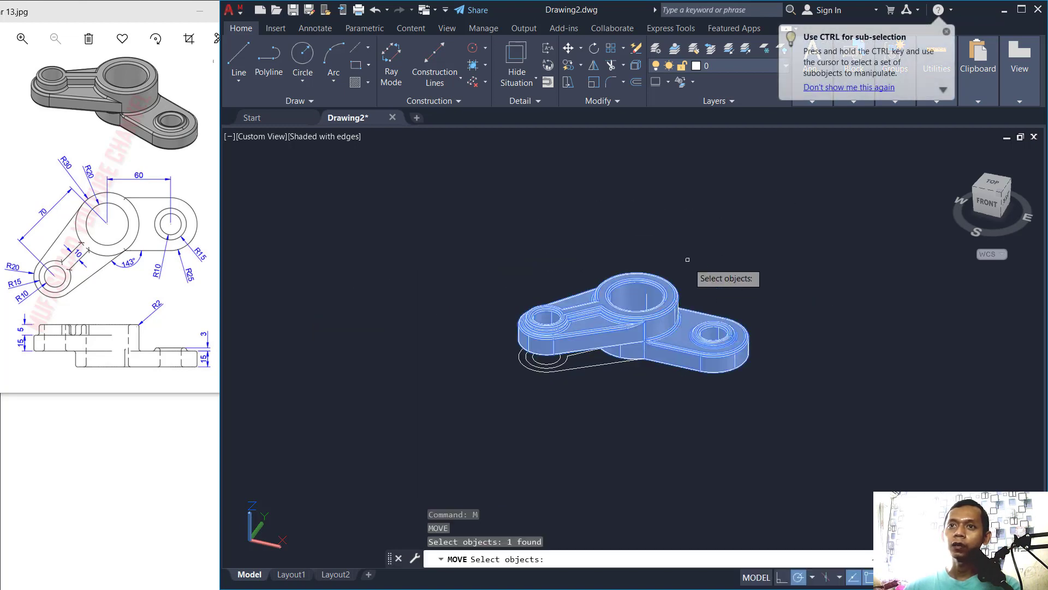
pyautogui.press('Return')
pyautogui.click(683, 243)
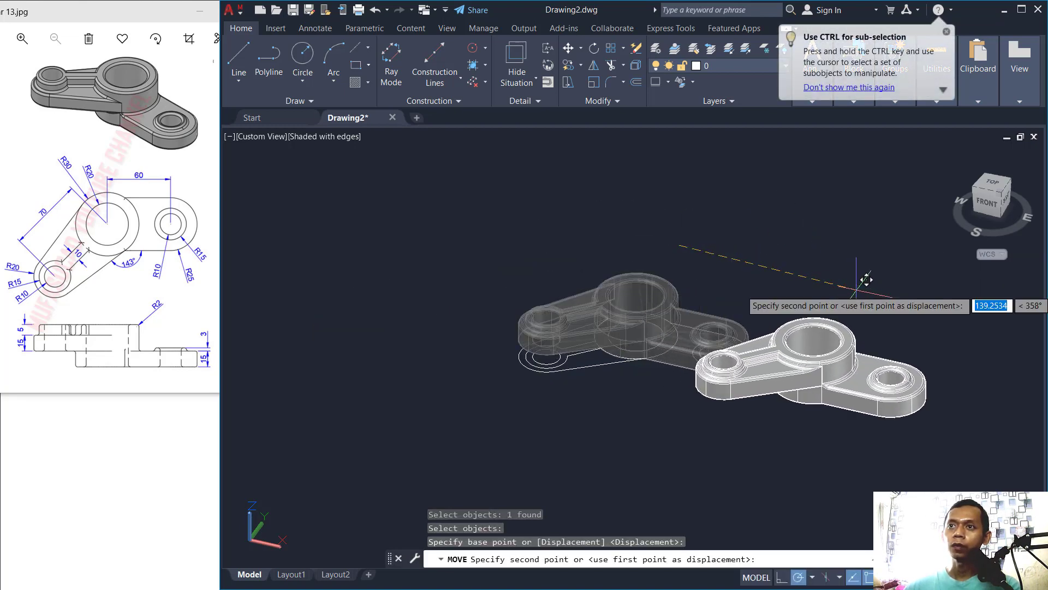
pyautogui.click(891, 293)
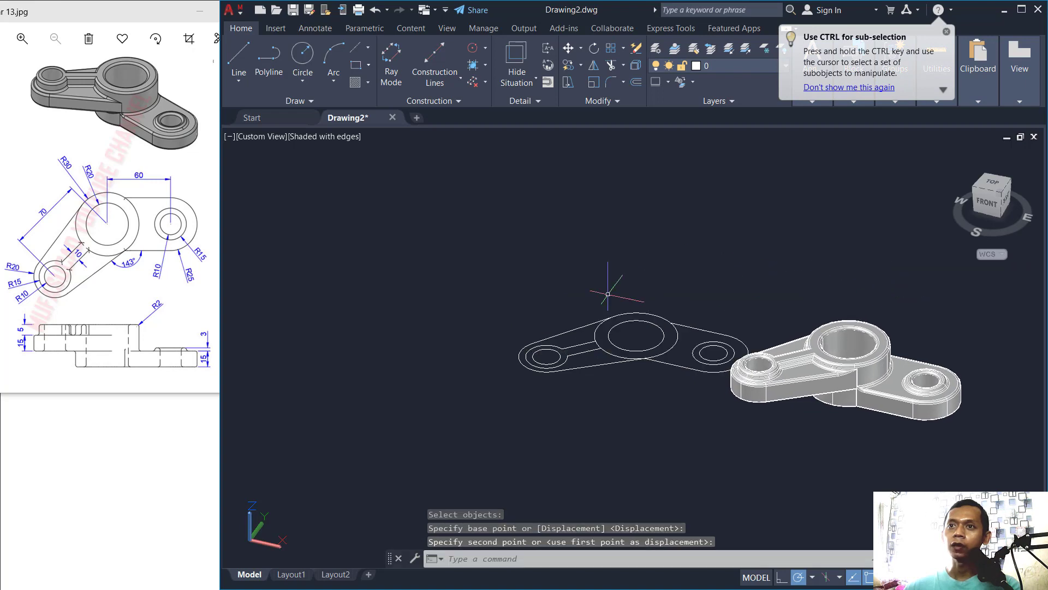
# Erase the flat 2D outline with a selection window from a top-down view.
pyautogui.keyDown('shift'); pyautogui.moveTo(554, 257); pyautogui.dragTo(730, 293, button='middle'); pyautogui.keyUp('shift')
pyautogui.click(730, 281)
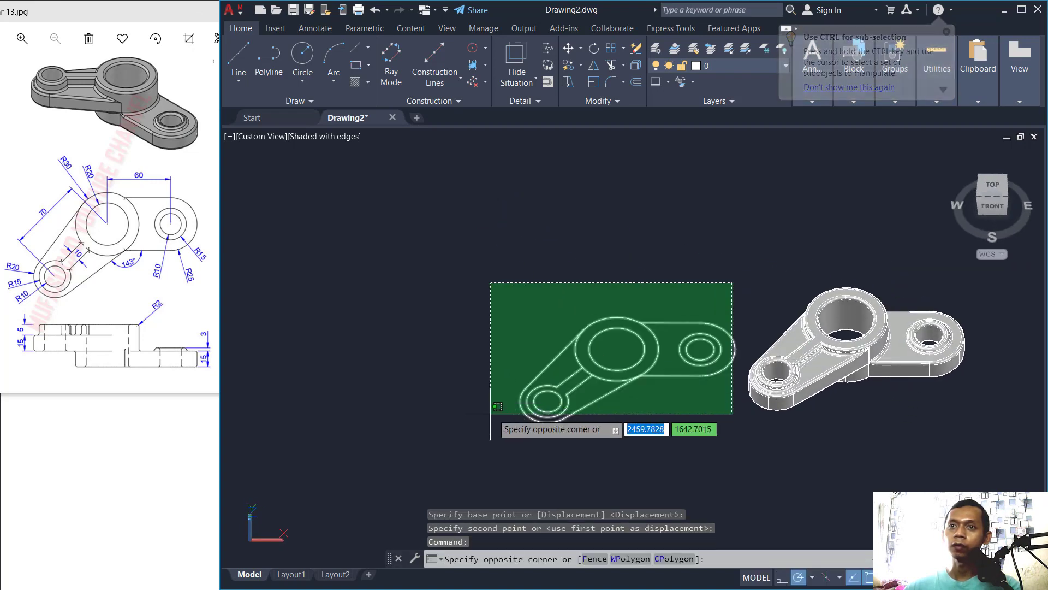
pyautogui.click(512, 374)
pyautogui.press('Delete')
# Orbit and zoom to an angled view of the finished bracket.
pyautogui.keyDown('shift'); pyautogui.moveTo(548, 328); pyautogui.dragTo(627, 265, button='middle'); pyautogui.keyUp('shift')
pyautogui.scroll(5, 663, 307)
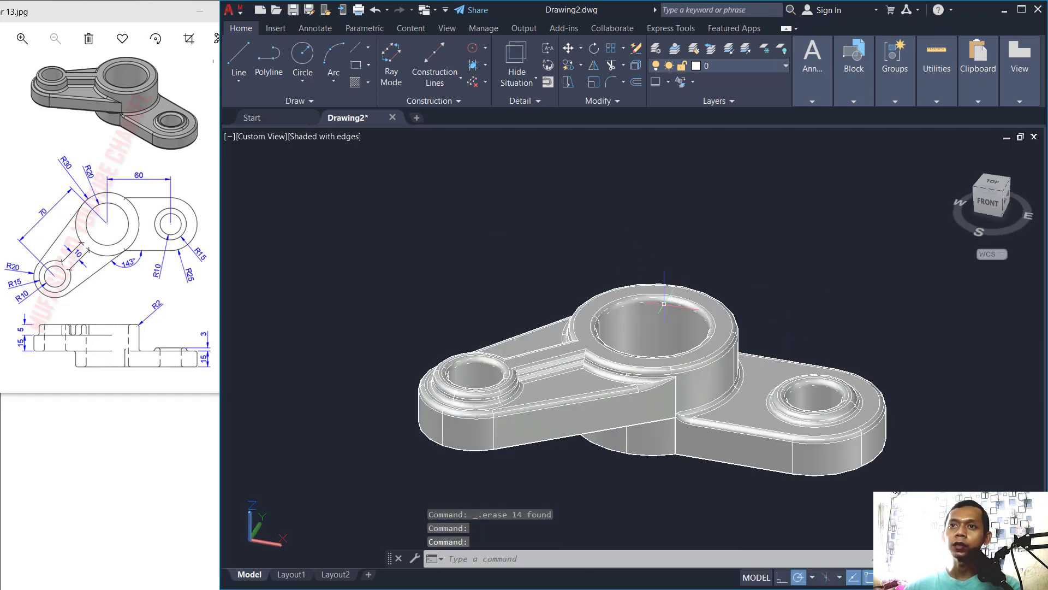
pyautogui.moveTo(756, 316); pyautogui.dragTo(749, 269, button='middle')
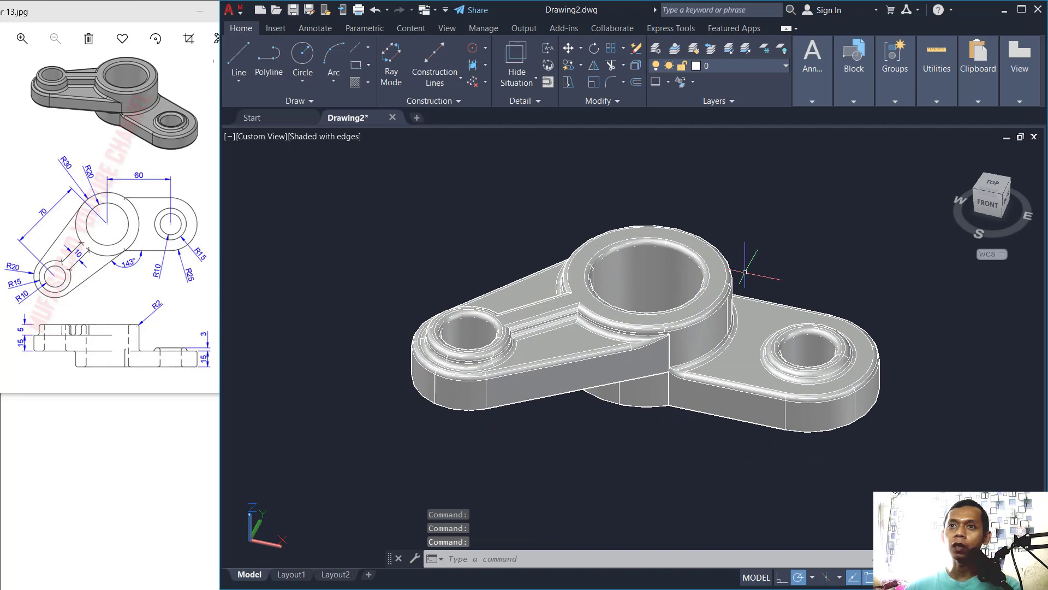
pyautogui.keyDown('shift'); pyautogui.moveTo(743, 269); pyautogui.dragTo(746, 249, button='middle'); pyautogui.keyUp('shift')
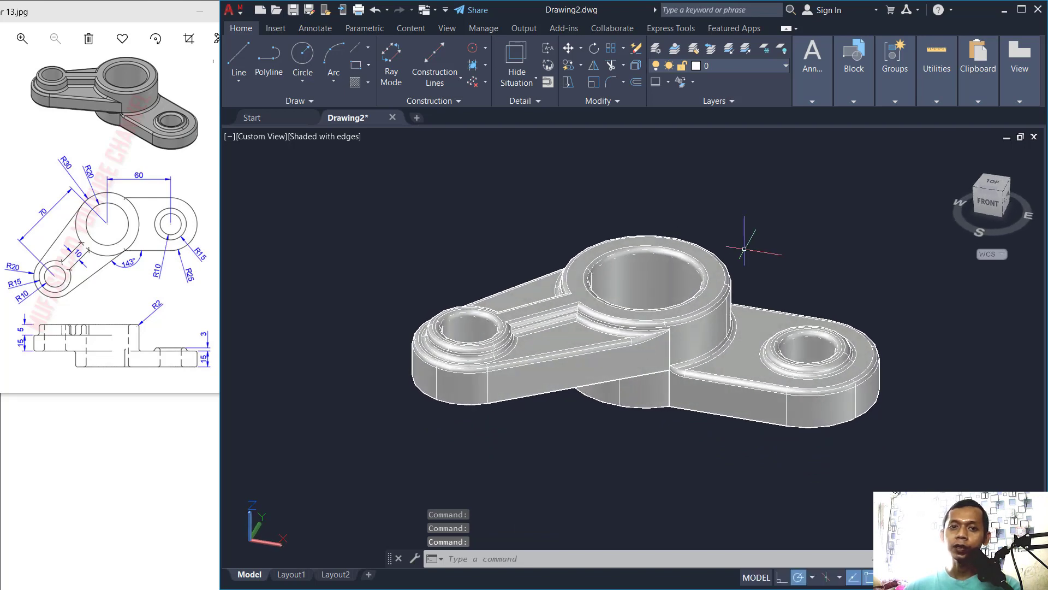